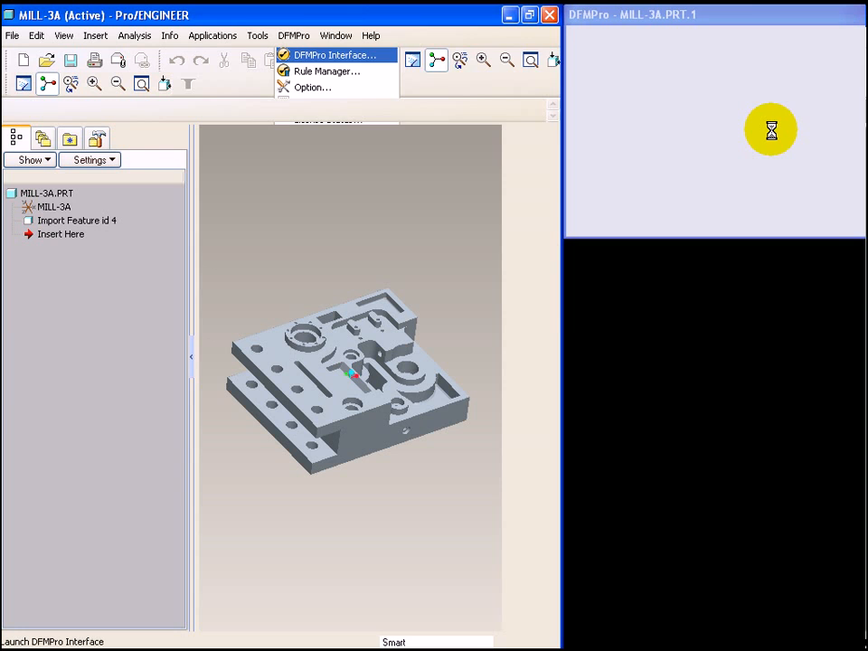
Step: Open the DFMPro interface and run the check with rule file AllRules.dfm and part type Prismatic Mill
click(331, 211)
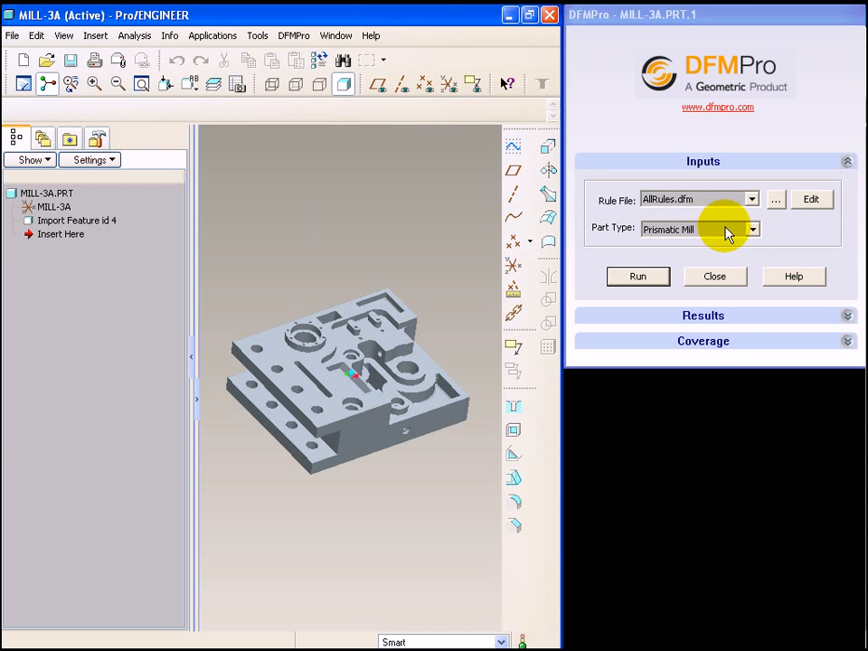
click(750, 230)
click(749, 232)
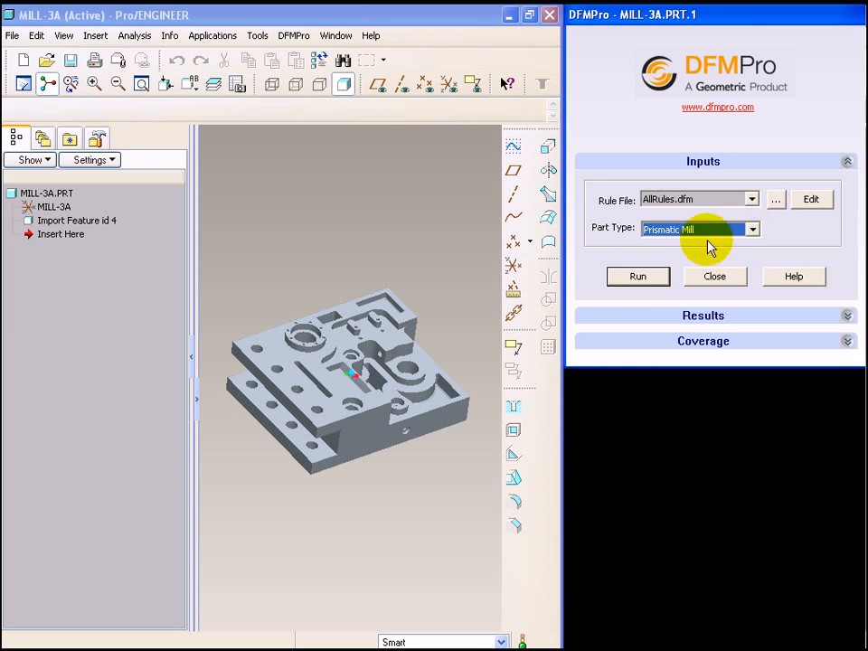
click(644, 277)
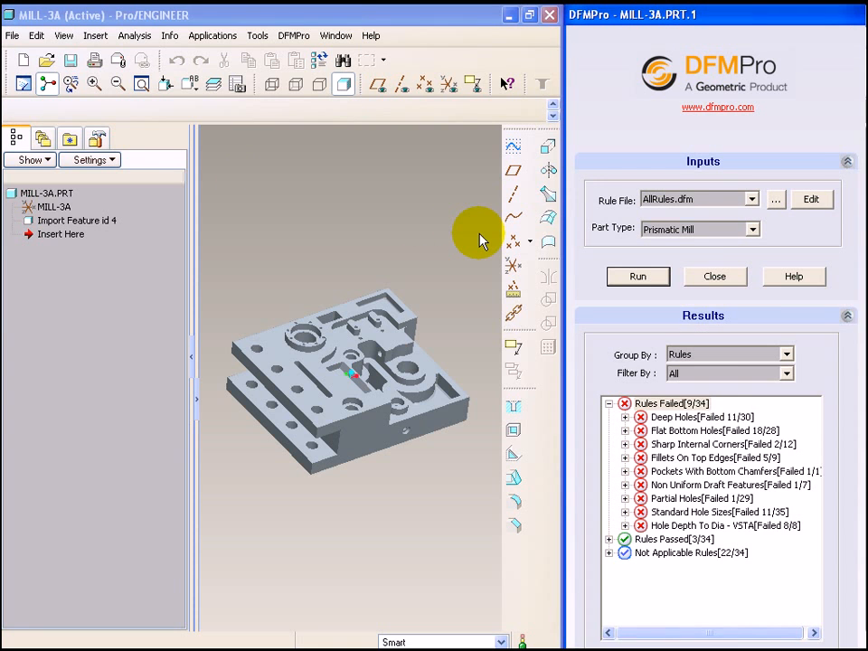
Step: Look over the failed and passed rule groups and examine the first failed Deep Holes instance up close on the model
click(677, 405)
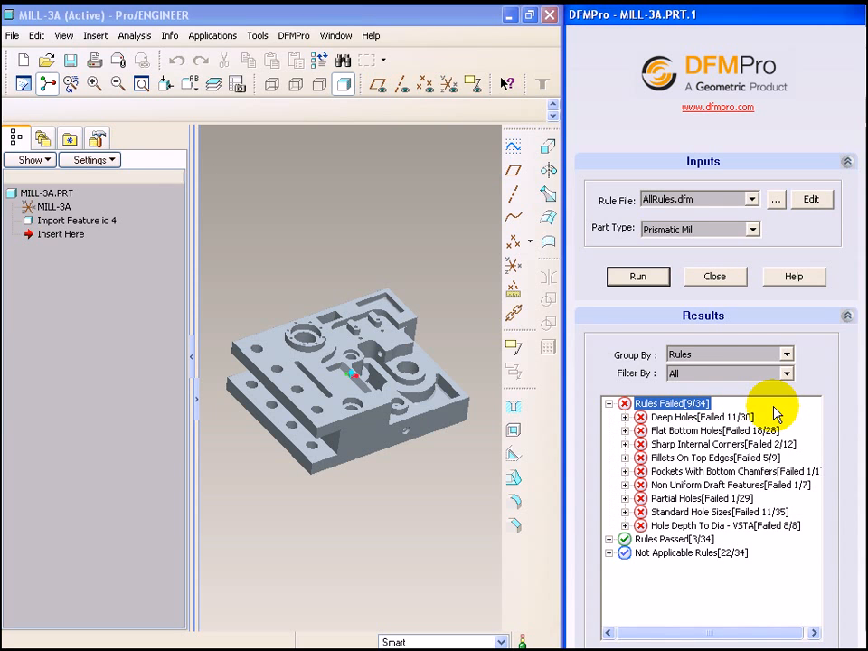
click(669, 540)
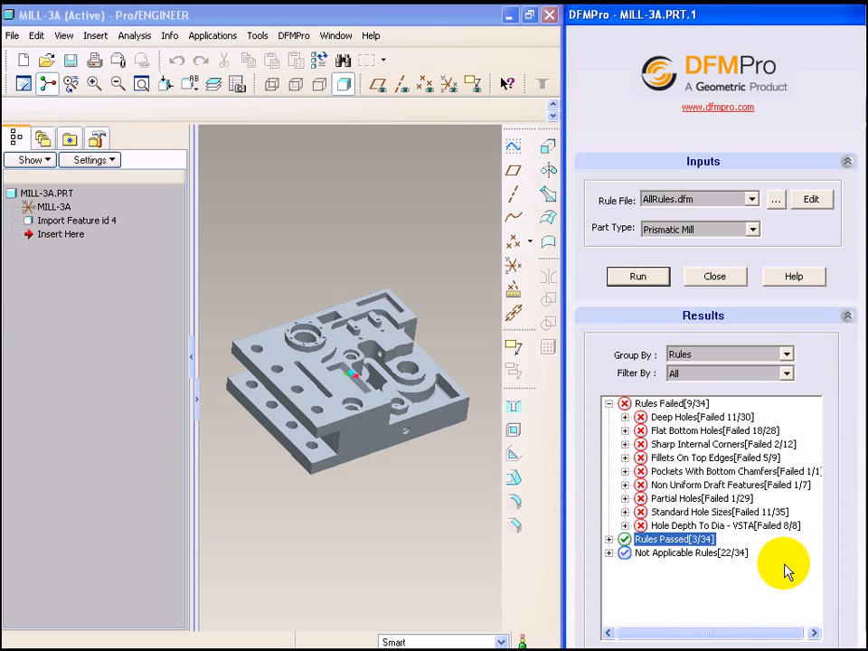
click(625, 418)
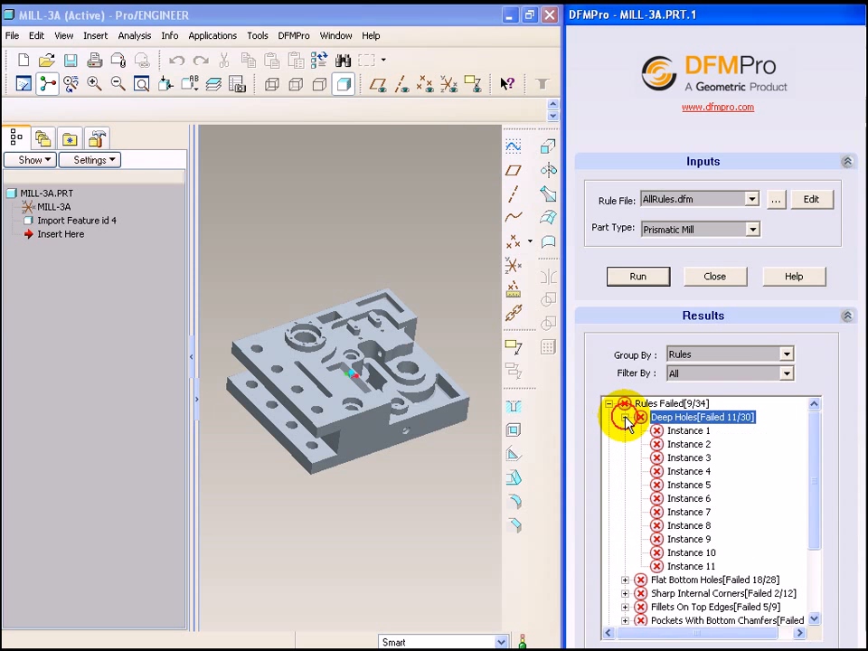
click(687, 432)
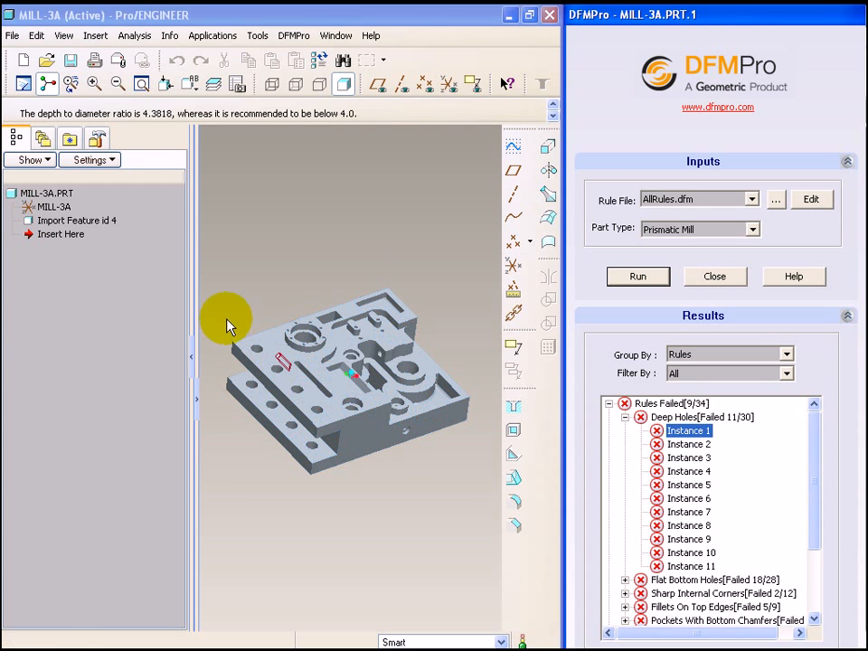
scroll(281, 387, down, 3)
click(268, 290)
scroll(280, 387, down, 5)
scroll(282, 386, down, 2)
scroll(283, 381, up, 10)
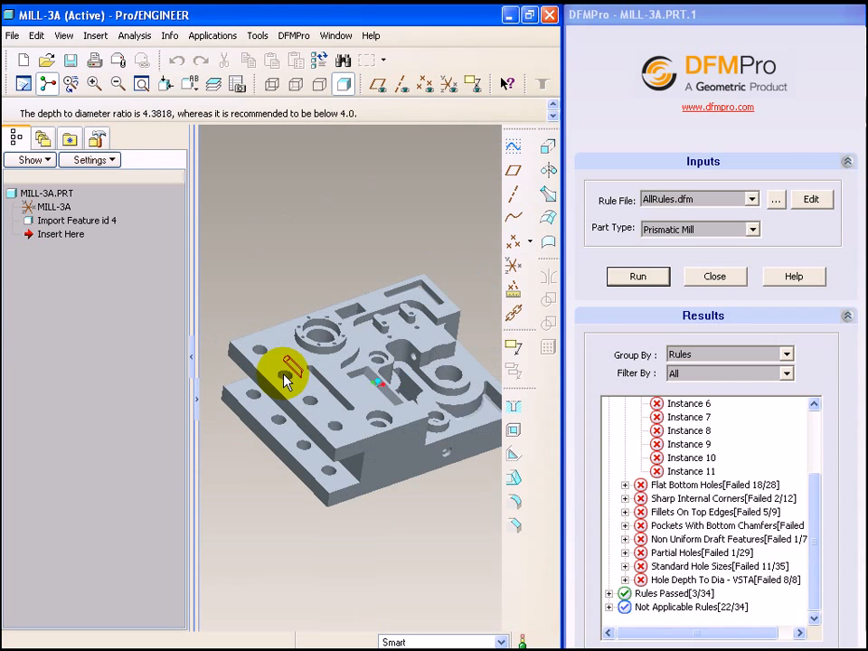
Step: Read the messages for the first Deep Holes instance, including its name and the depth-to-diameter recommendation
drag(16, 109, 522, 126)
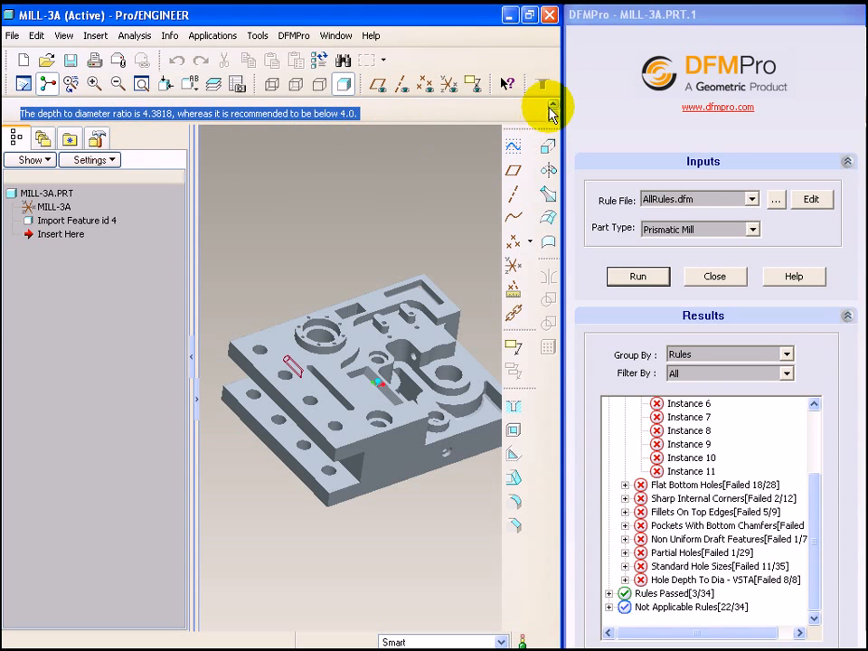
click(553, 107)
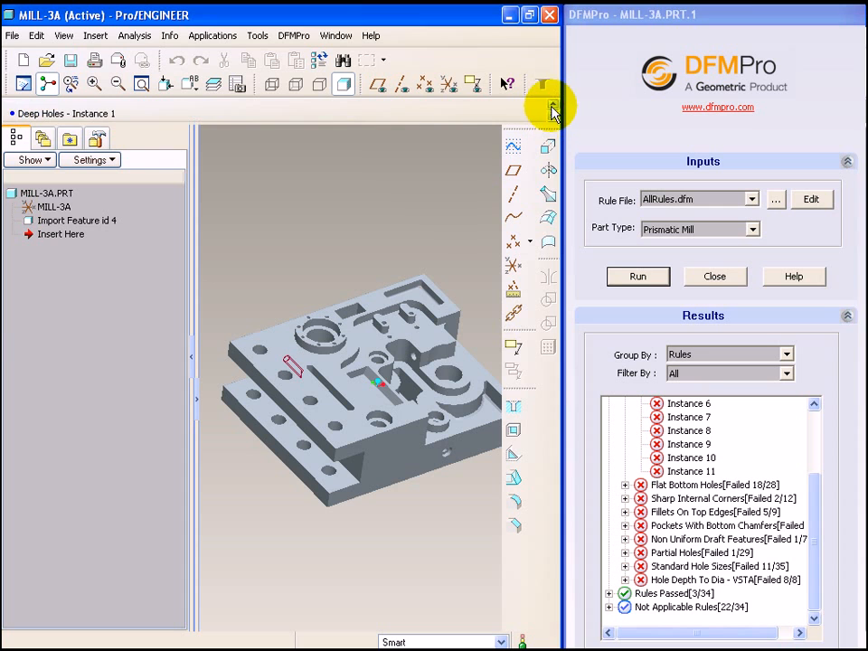
click(554, 115)
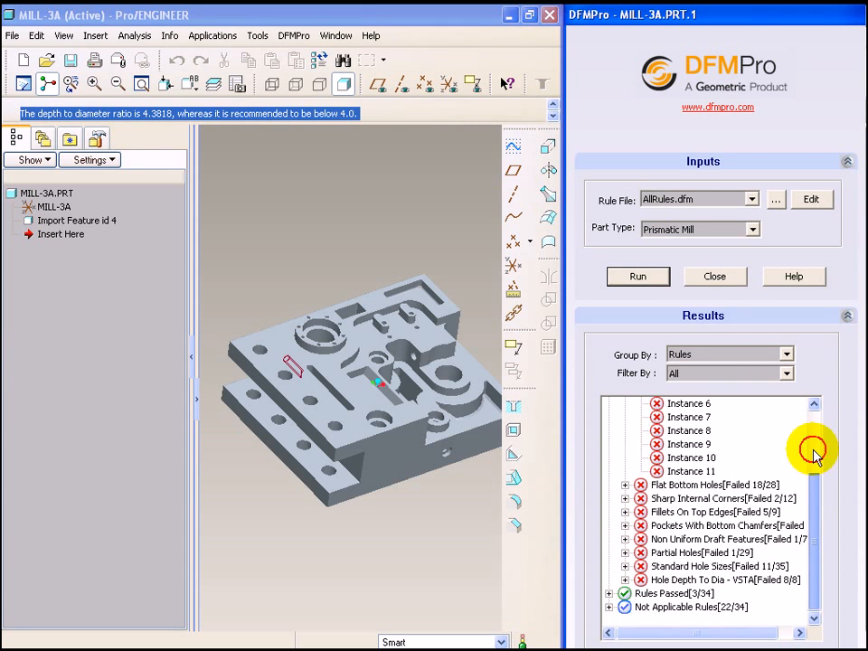
drag(821, 493, 817, 430)
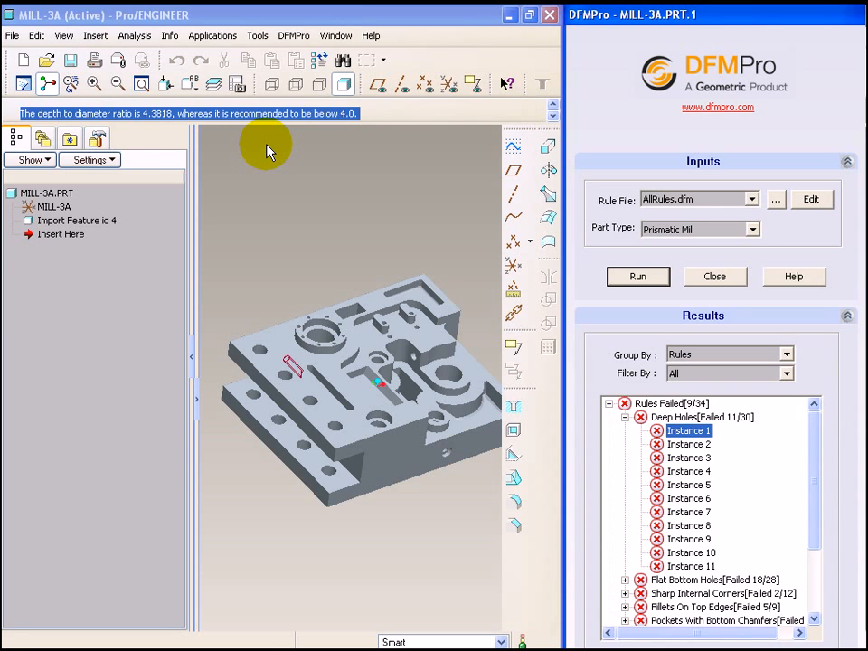
Step: Examine the Deep Holes instances from Instance 4 through Instance 11 on the model, and collapse the rule
click(687, 471)
key(Down)
key(Down)
key(Down)
key(Down)
key(Down)
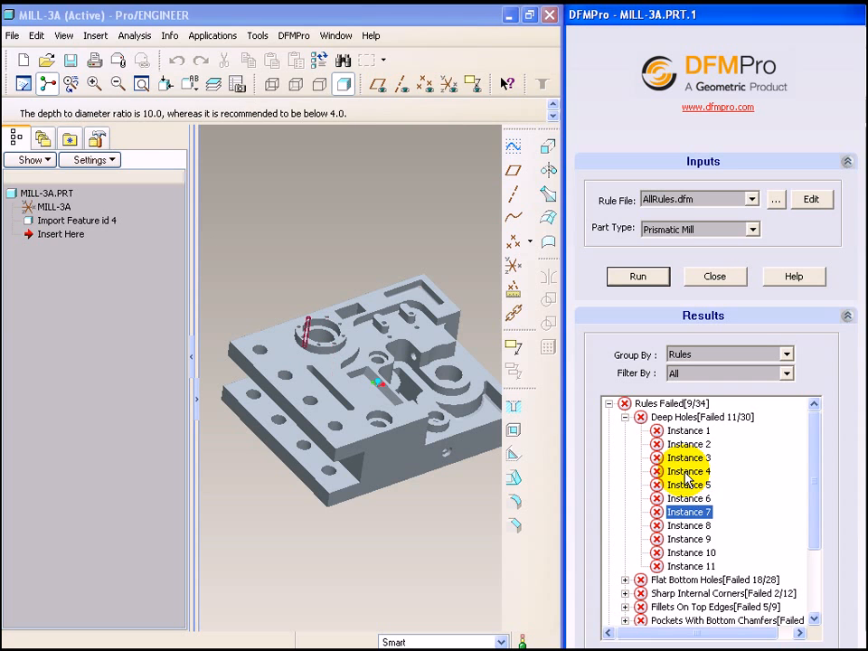
key(Down)
key(Down)
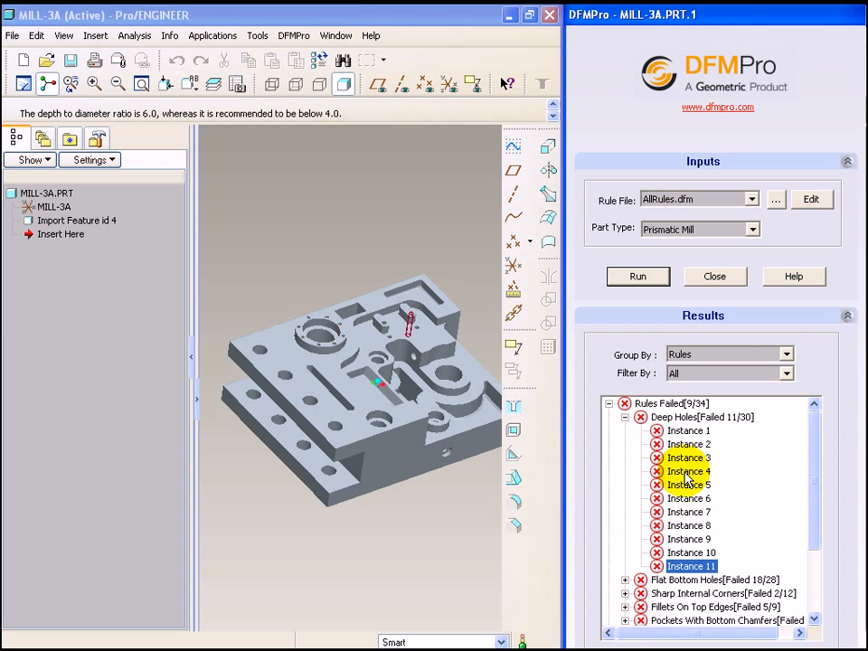
key(Left)
key(Left)
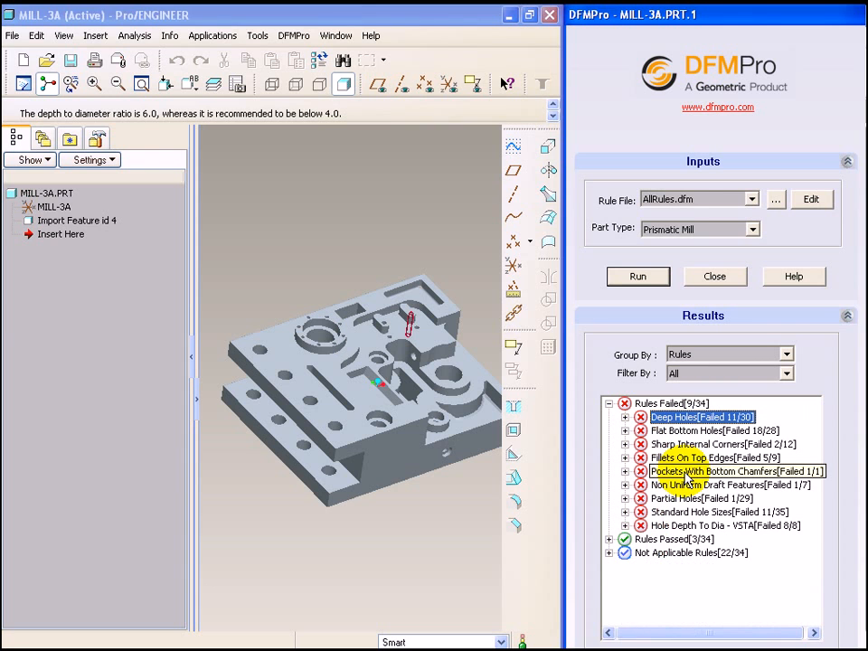
Step: Examine several failed Flat Bottom Holes instances on the model, and collapse the rule
key(Down)
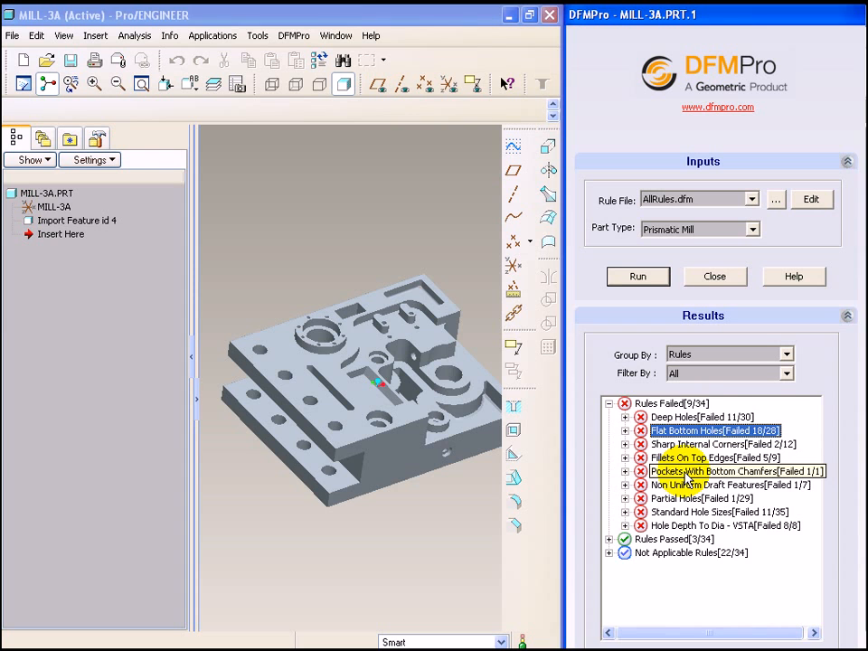
key(Right)
key(Down)
key(Down)
key(Down)
key(Down)
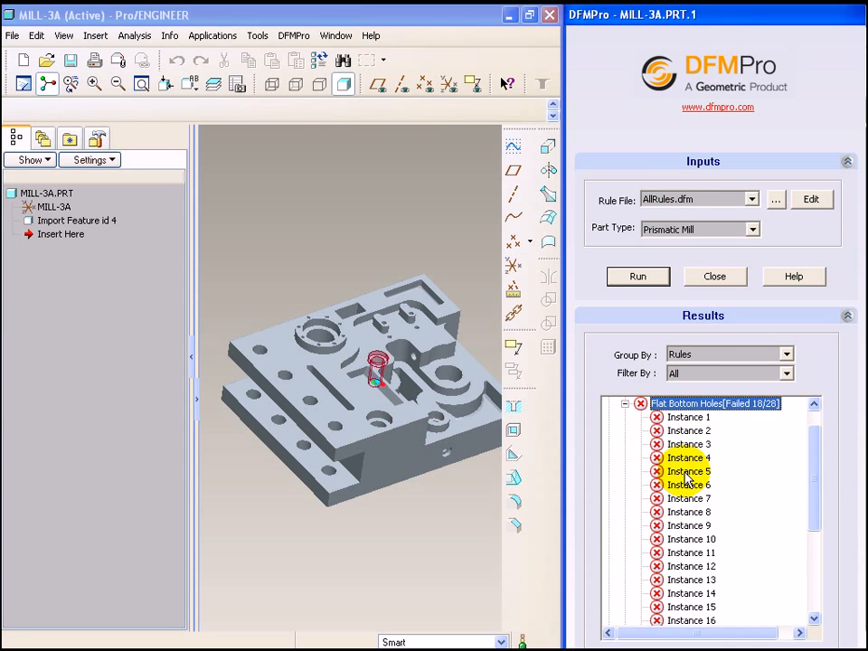
key(Left)
key(Left)
Step: Examine both failed Sharp Internal Corners instances on the model, and collapse the rule
key(Down)
key(Right)
key(Down)
key(Down)
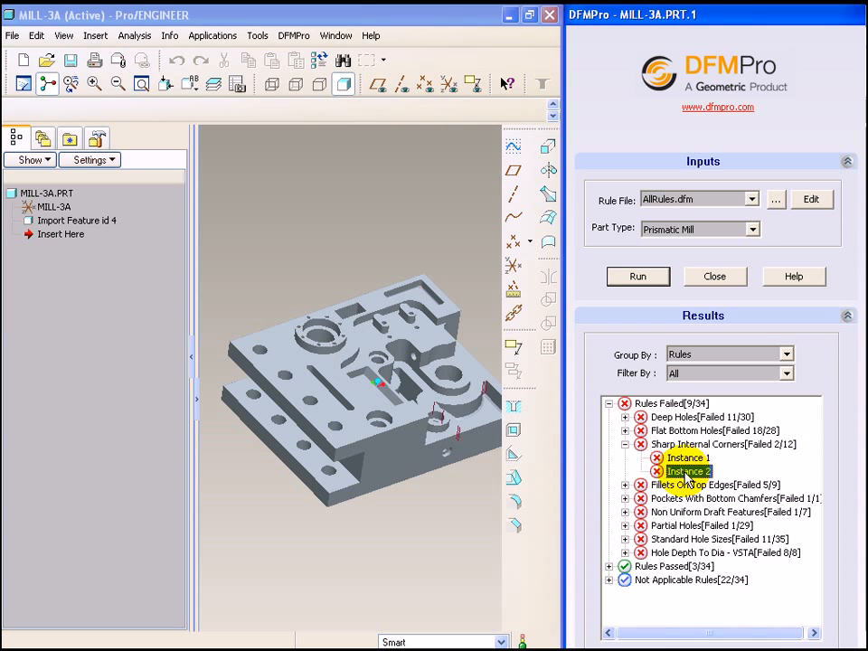
key(Left)
key(Left)
Step: Look through the remaining failed rules from Fillets On Top Edges onward, and return to Partial Holes
key(Down)
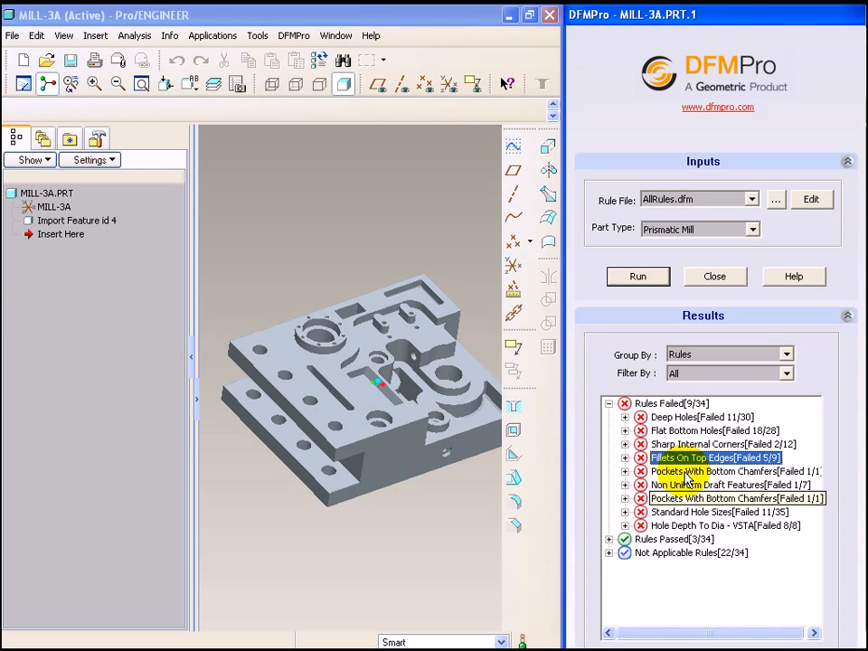
key(Down)
key(Down)
key(Down)
key(Down)
key(Down)
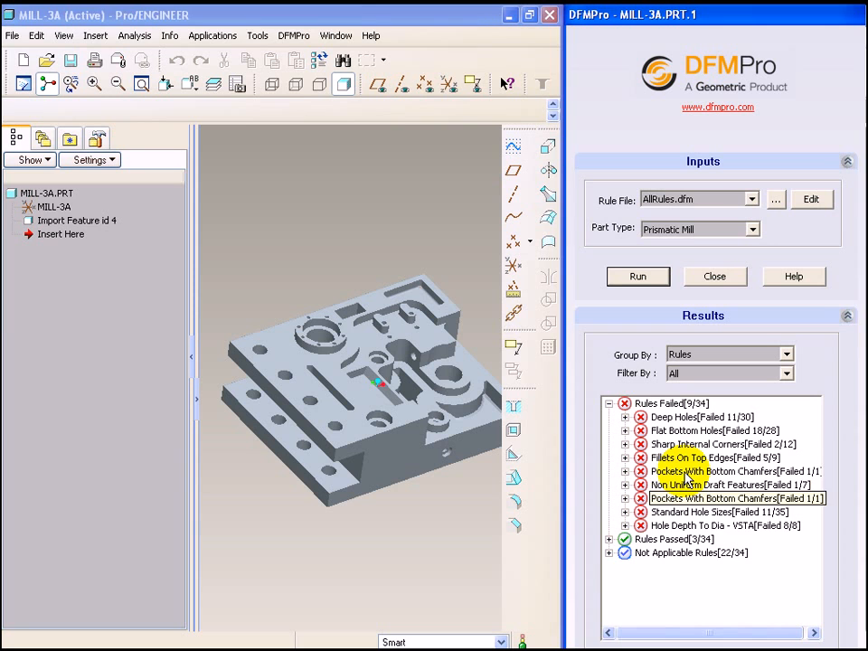
key(Up)
key(Up)
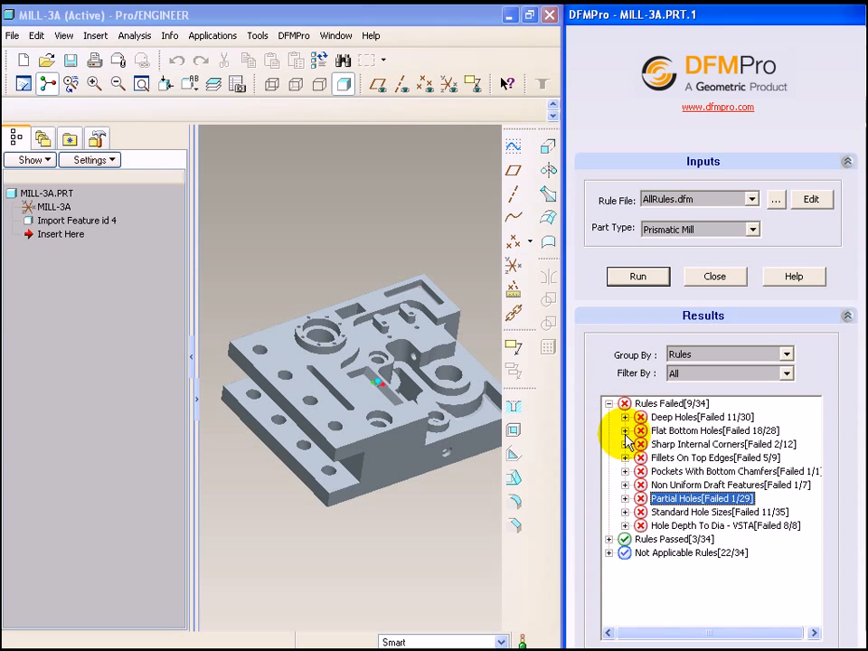
Step: Read the help topic for the failed Pockets With Bottom Chamfers instance, close the help and collapse the rule
click(625, 472)
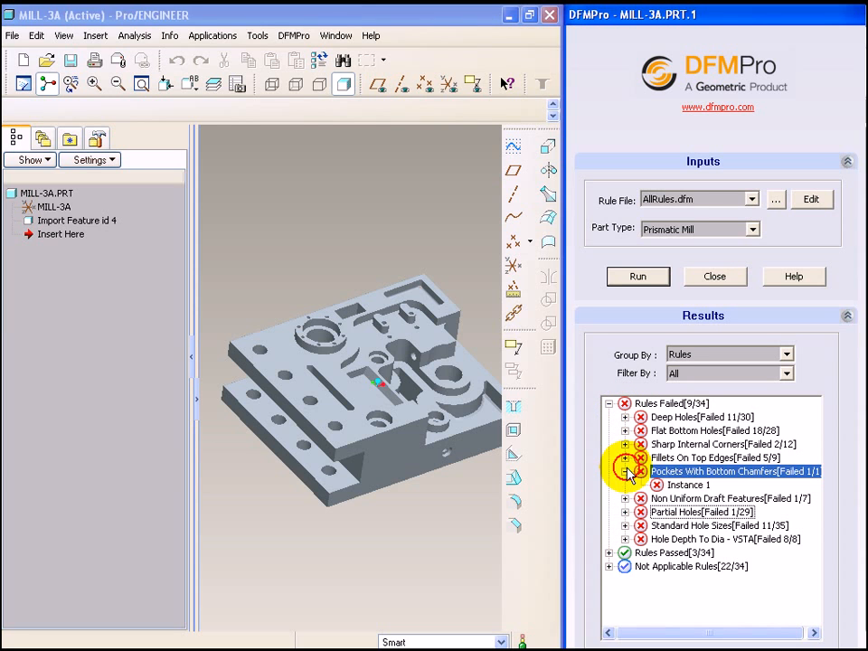
right_click(679, 489)
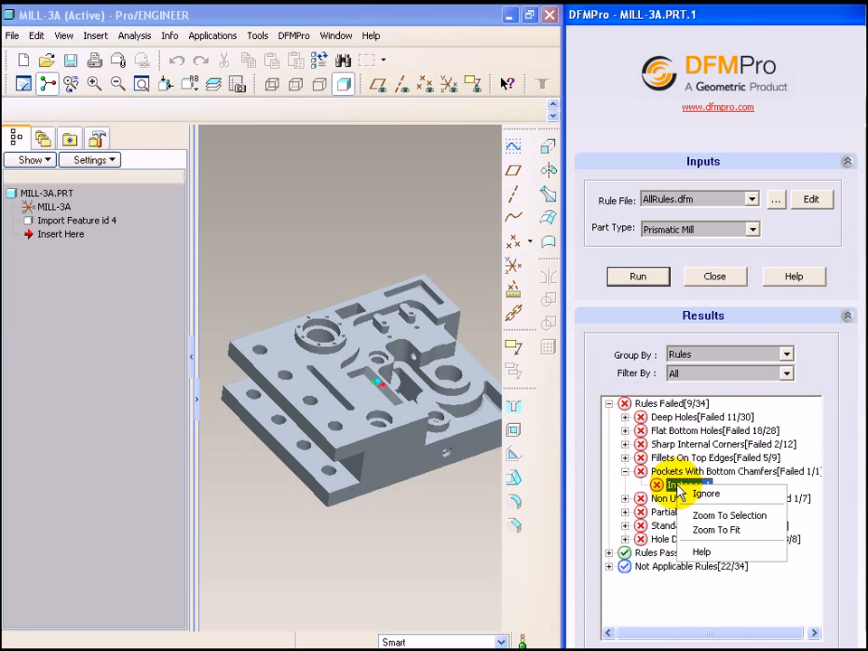
click(701, 553)
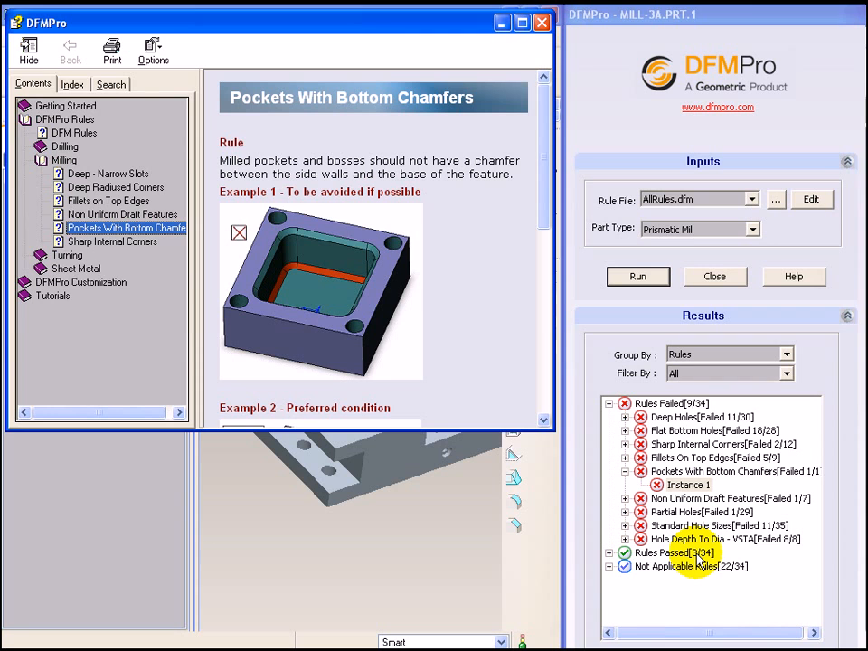
click(477, 161)
drag(539, 161, 533, 35)
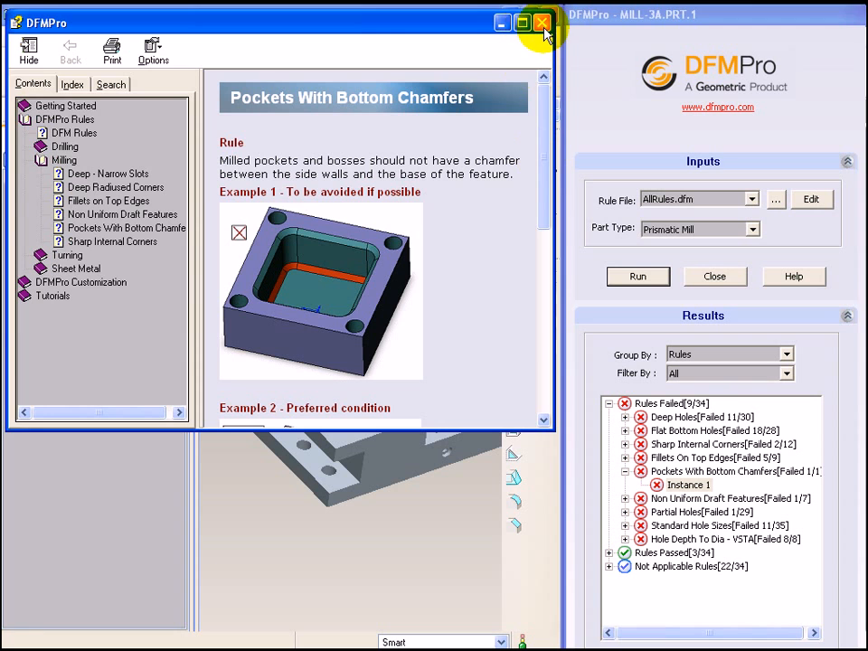
click(543, 23)
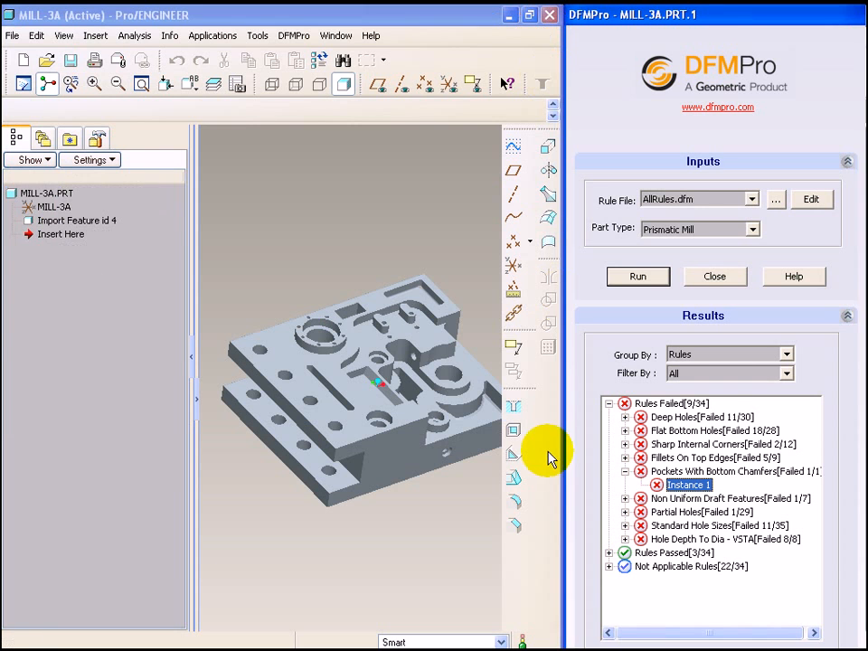
click(625, 471)
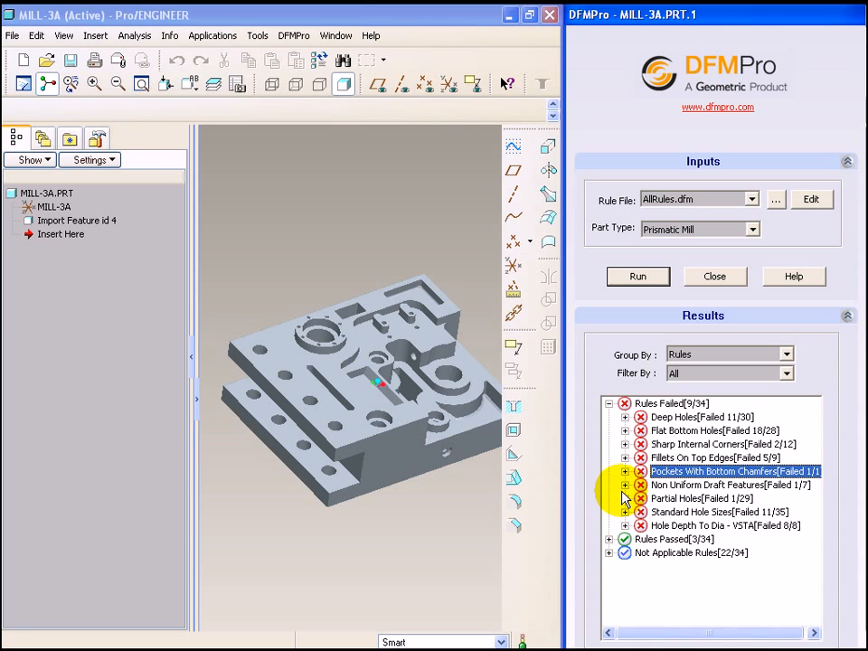
Step: Filter the rule results by Medium and subsequently by High
click(786, 355)
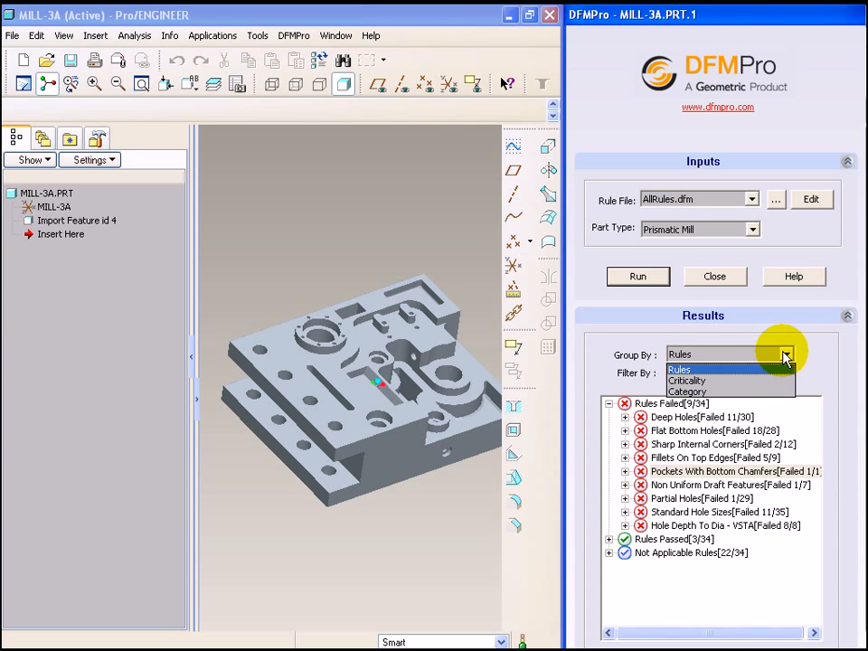
click(786, 355)
click(785, 373)
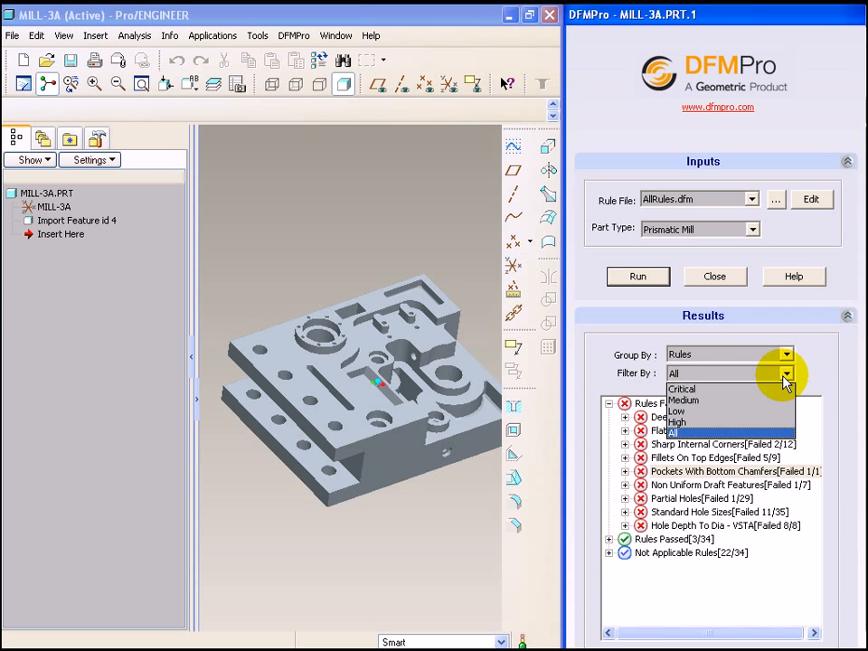
click(714, 400)
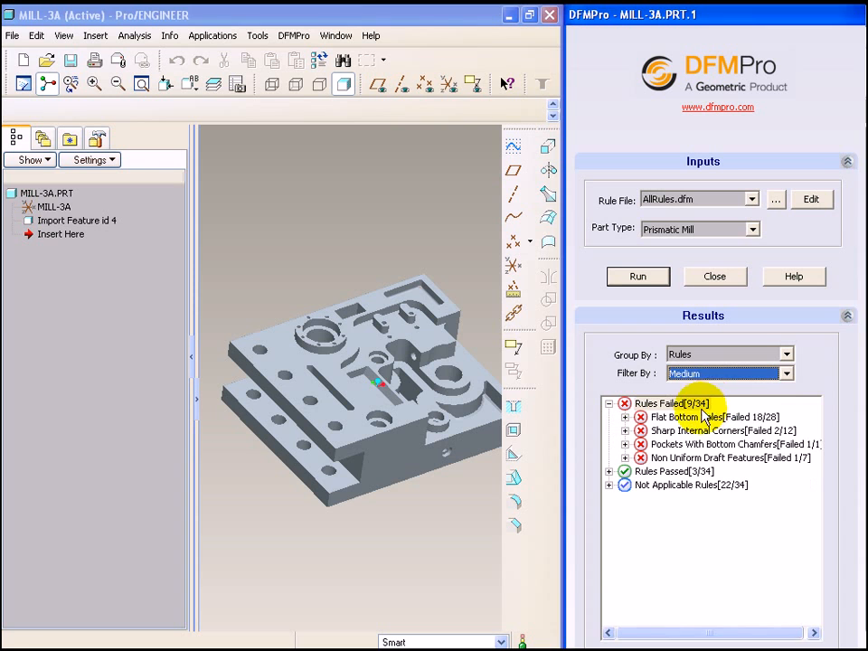
click(689, 376)
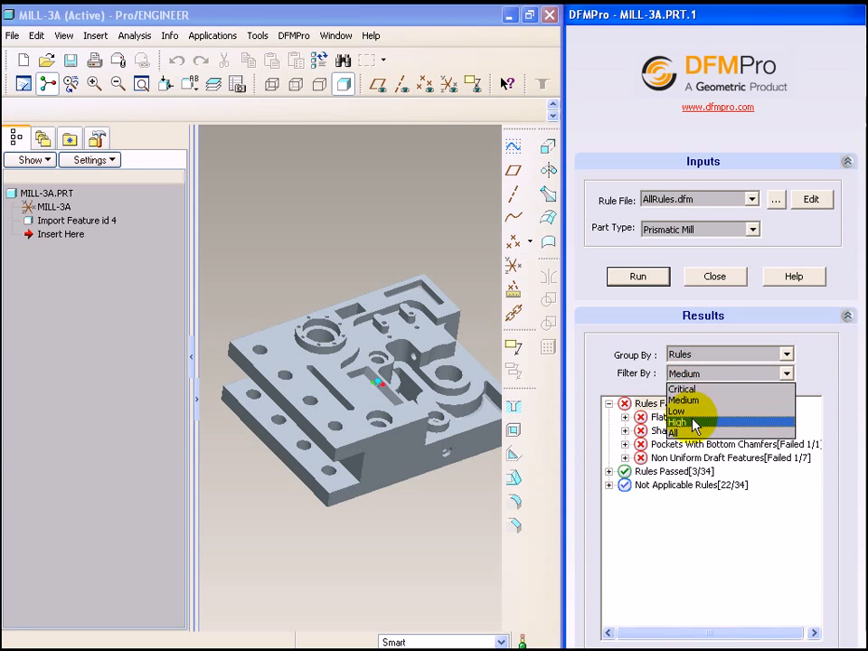
click(702, 419)
Step: Group the results by Category, filter them by Medium, and expand the failed Milling and Drilling categories
click(703, 354)
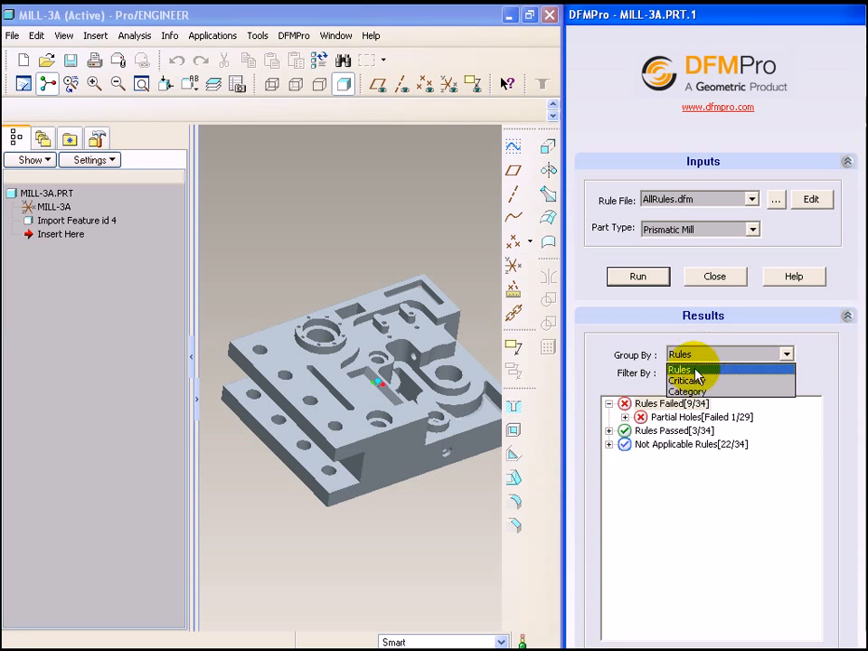
click(697, 390)
click(702, 373)
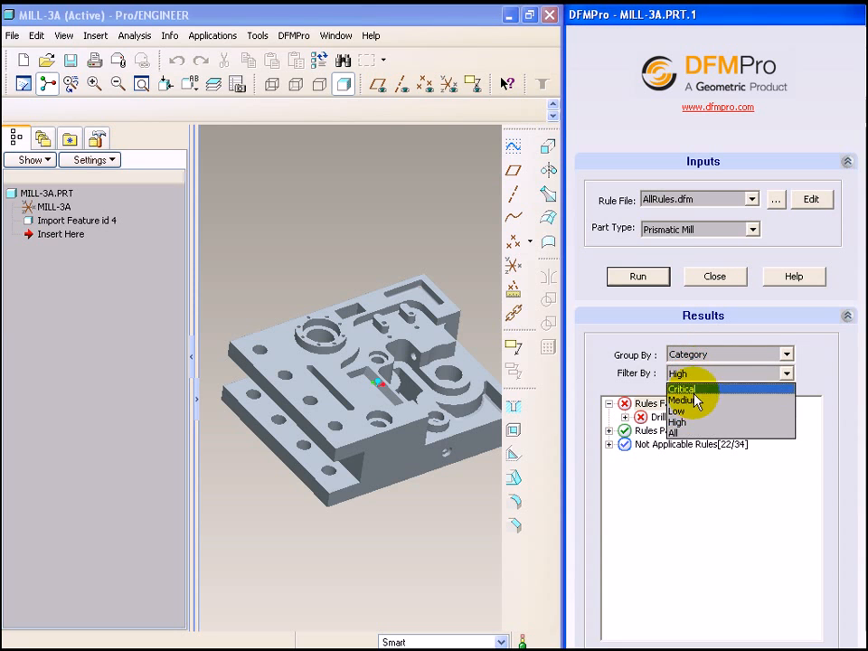
click(702, 399)
click(625, 430)
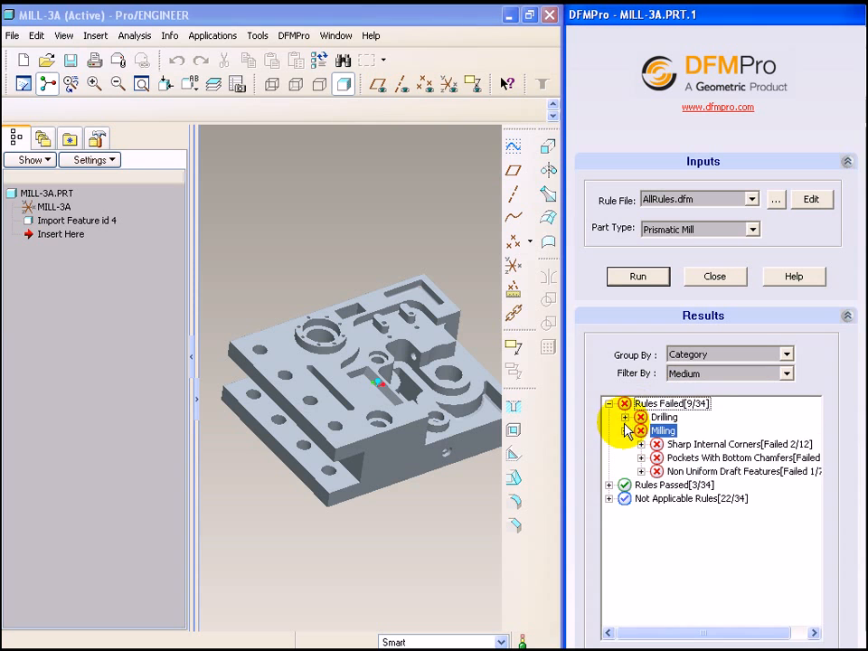
click(625, 417)
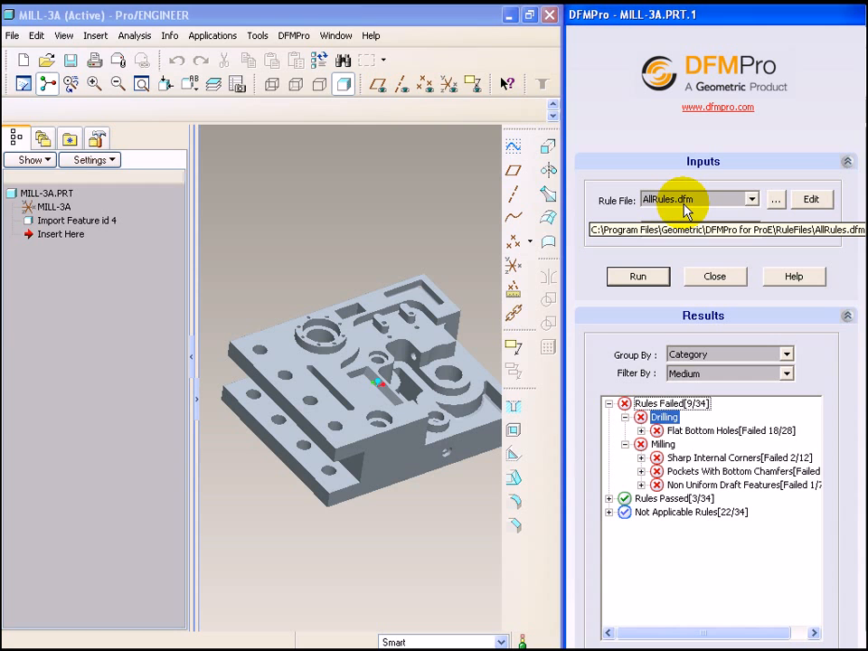
Step: Browse the RuleFiles folder for available rule files and leave it without loading another one
click(776, 203)
drag(403, 171, 331, 75)
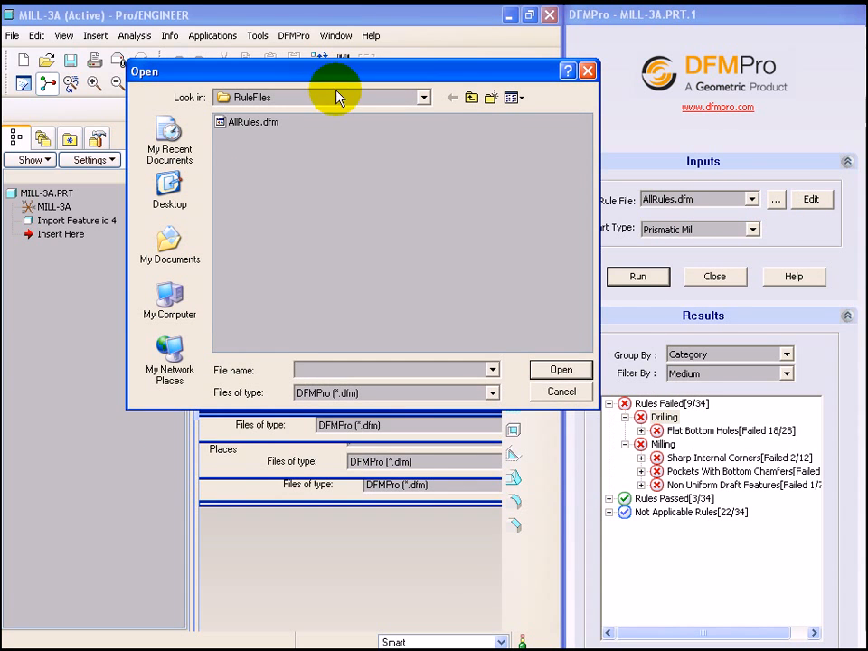
click(548, 391)
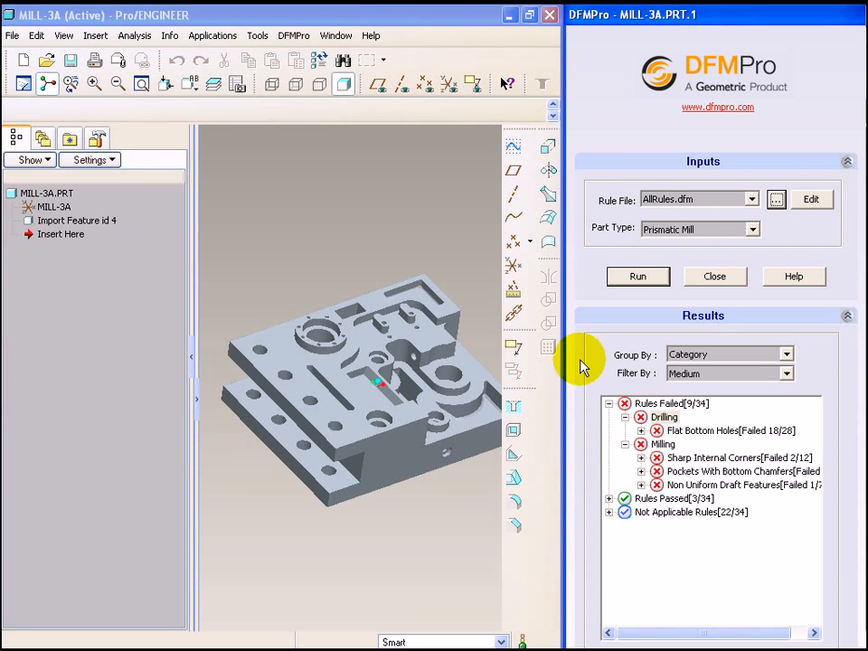
Step: Open AllRules.dfm for editing in a maximized Rule Manager and look through the full list of rules
click(825, 203)
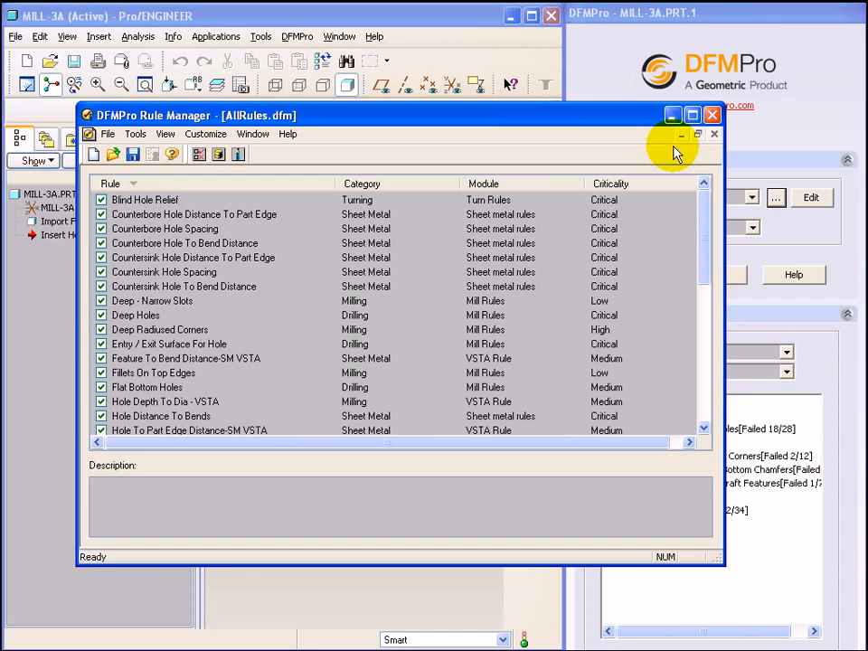
click(693, 116)
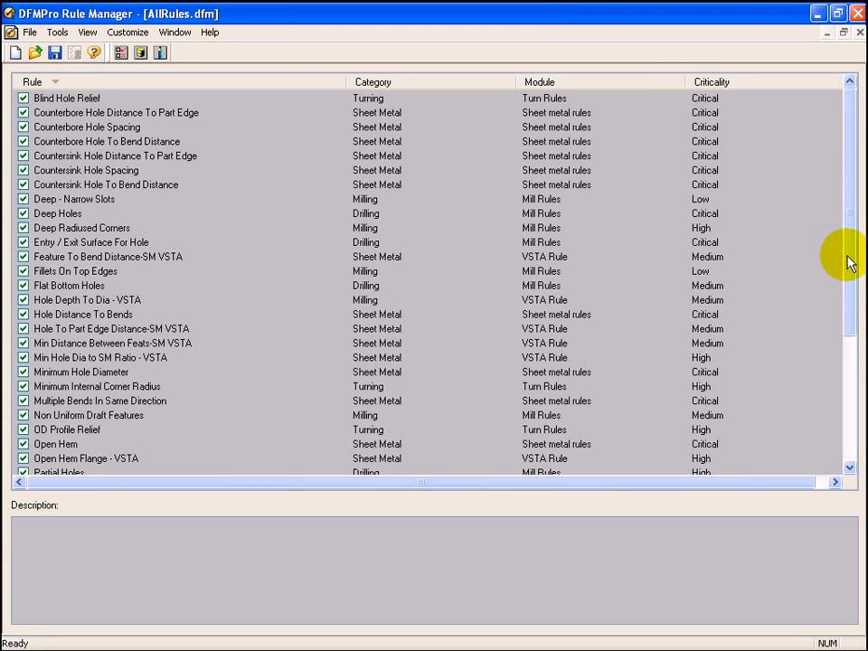
click(848, 366)
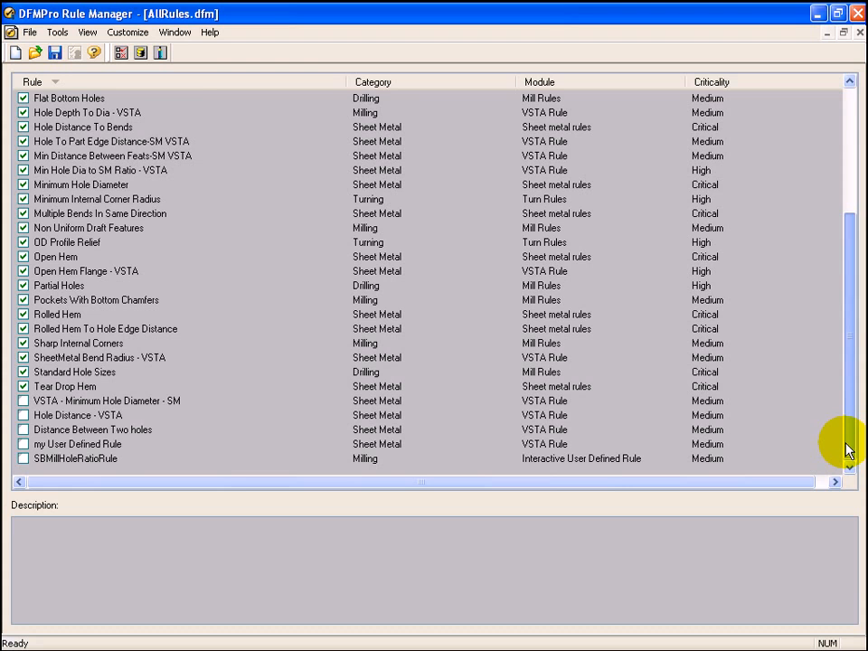
drag(848, 449, 847, 223)
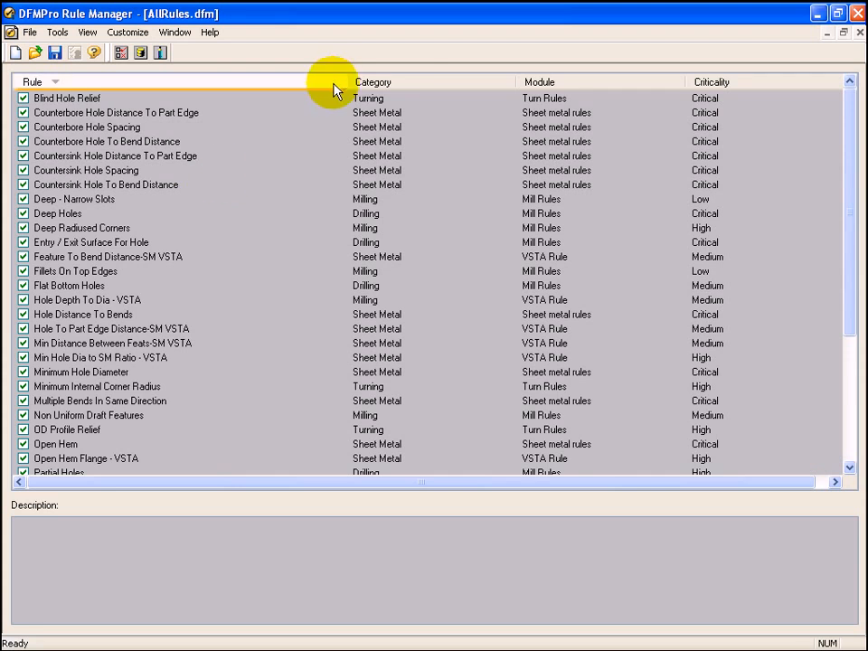
Step: Sort the rule list by Category to review the groups, and return it to sorting by Rule
click(412, 84)
mouse_move(862, 179)
mouse_down()
mouse_move(853, 185)
mouse_move(854, 351)
mouse_move(851, 156)
mouse_move(851, 318)
mouse_move(851, 167)
mouse_up()
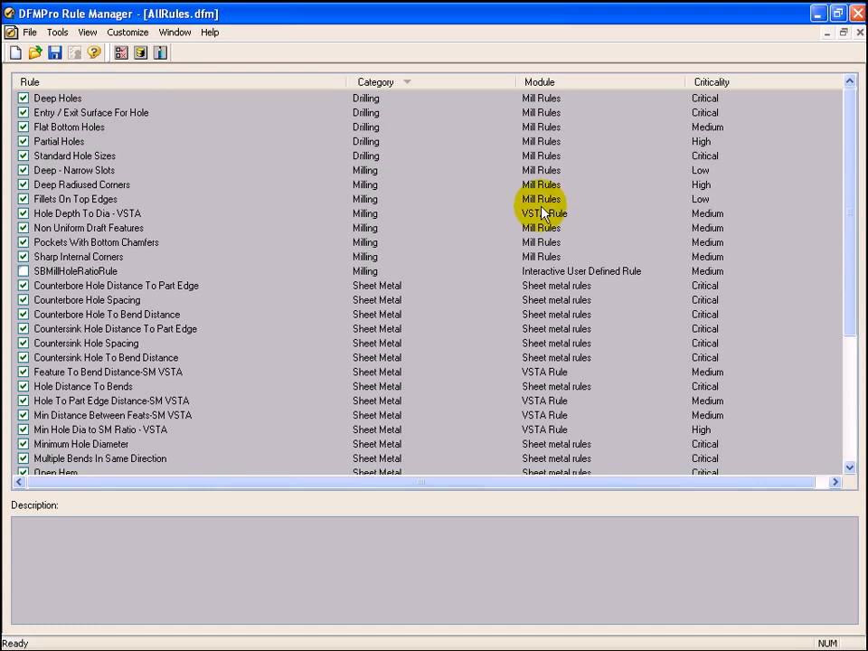
click(97, 84)
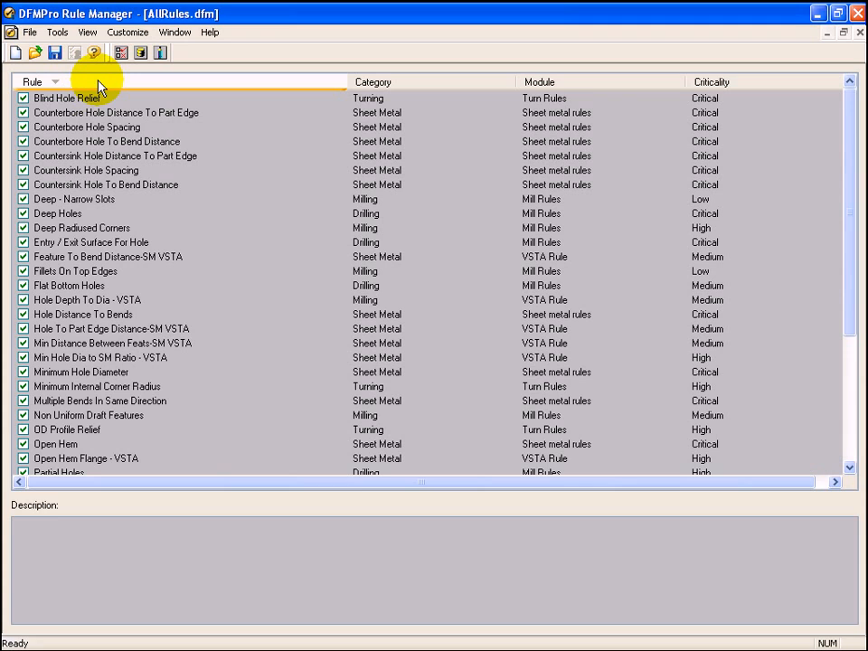
Step: Set the Deep Holes rule's hole depth/diameter ratio value to 10 and save the rule file
click(172, 217)
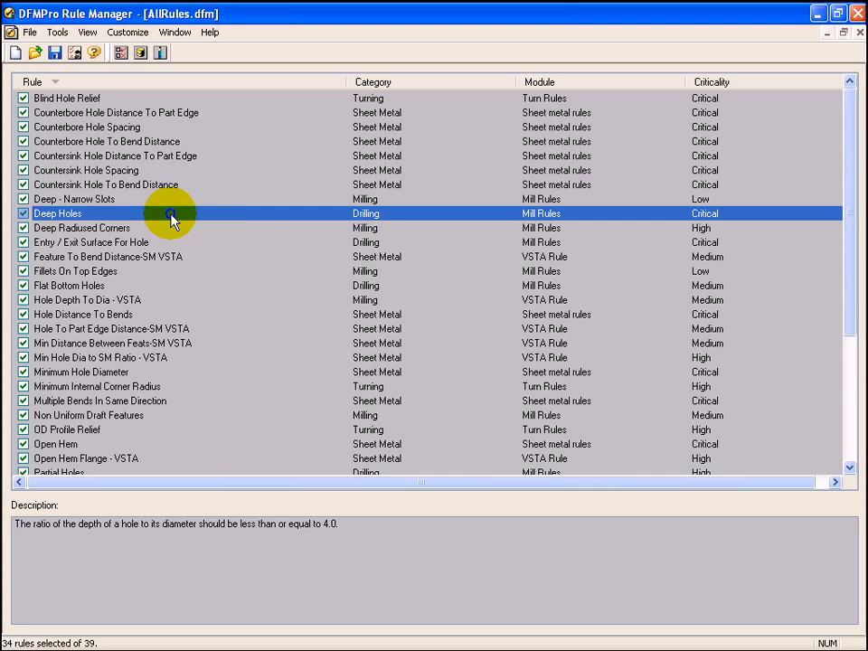
right_click(172, 217)
click(191, 224)
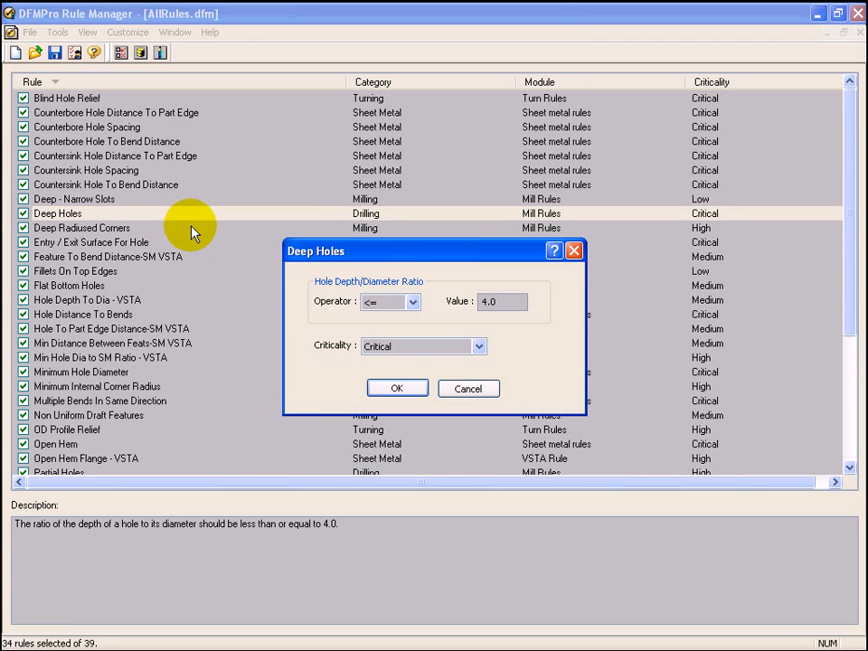
drag(394, 259, 394, 251)
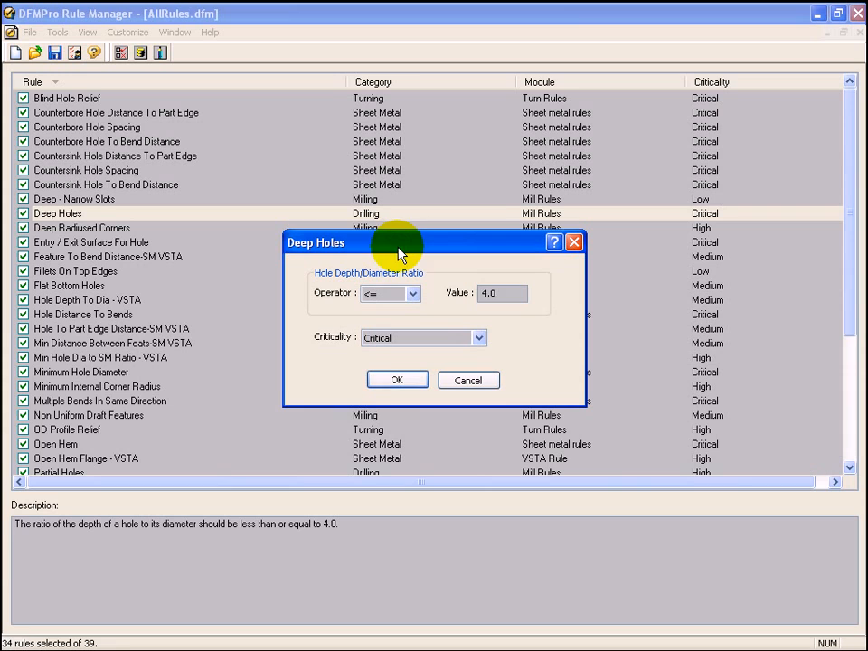
double_click(505, 290)
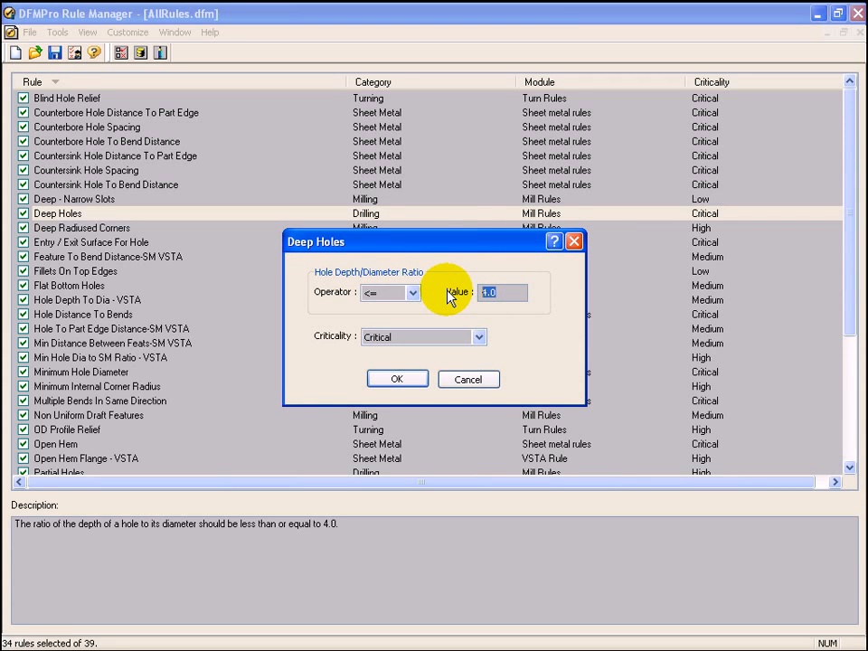
text(10)
click(409, 380)
click(55, 54)
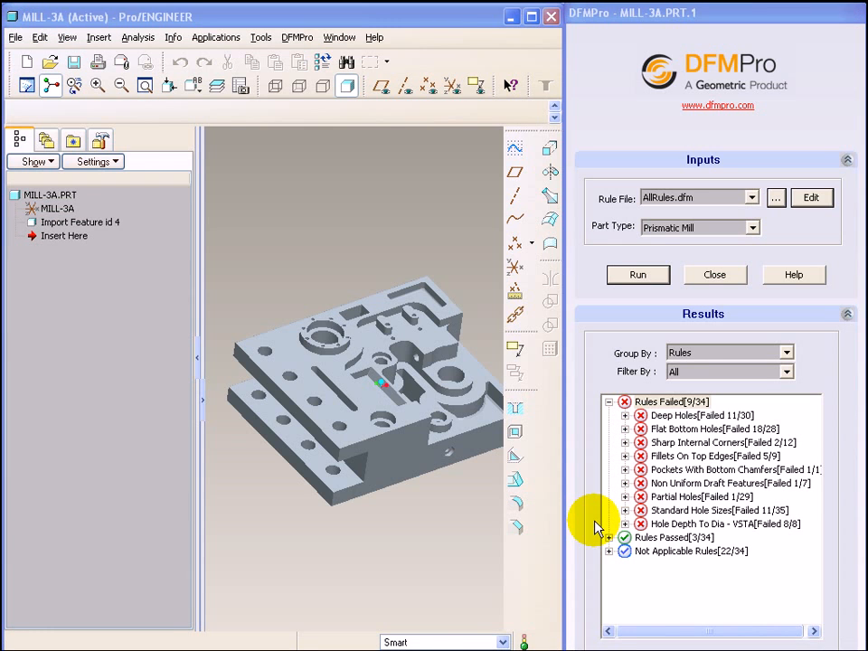
Step: Rerun the check on MILL-3A with the edited rules and select Deep Holes among the passed rules
click(639, 274)
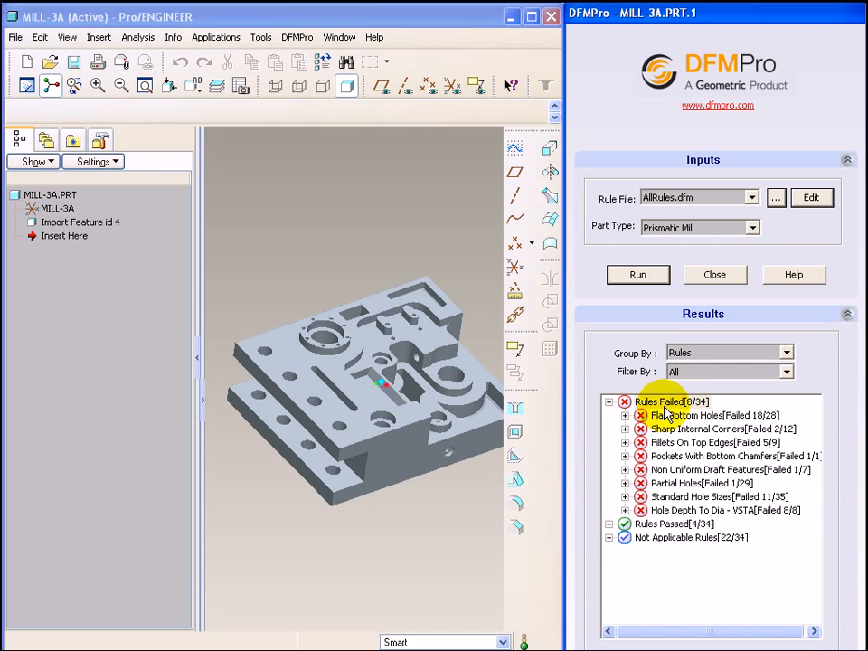
click(608, 523)
click(672, 538)
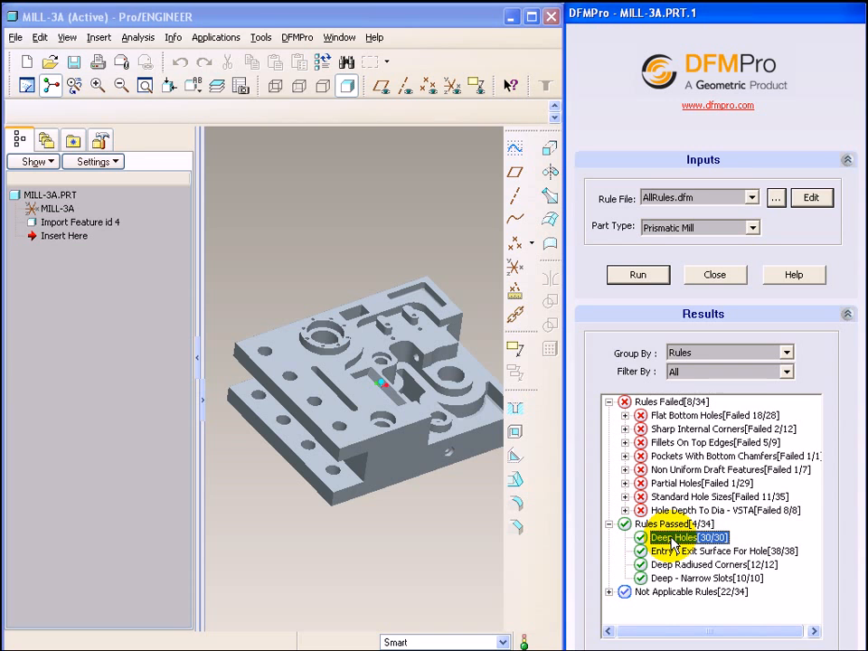
Step: Expand the failed Flat Bottom Holes rule and inspect its Instance 1 on the milled part
click(432, 264)
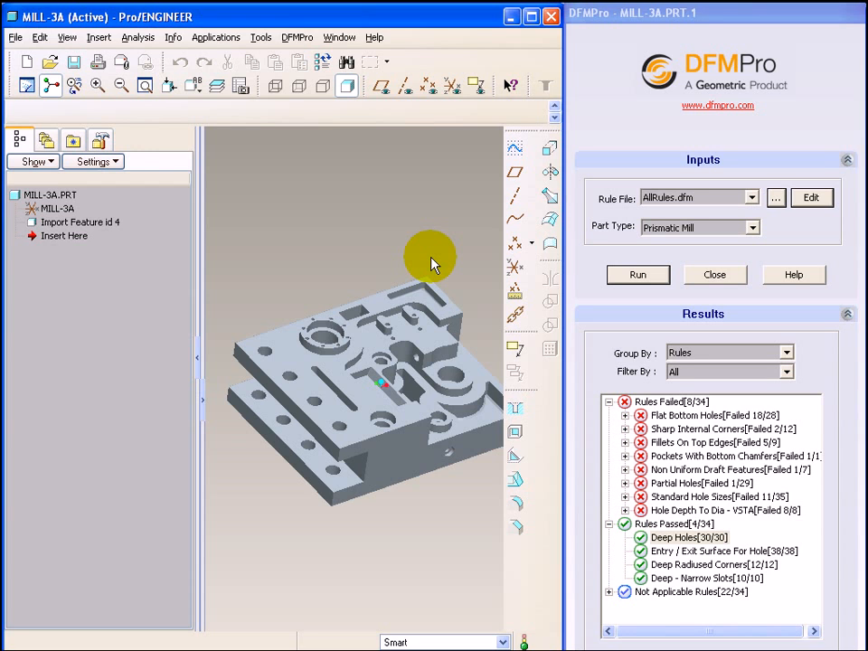
click(625, 415)
click(687, 415)
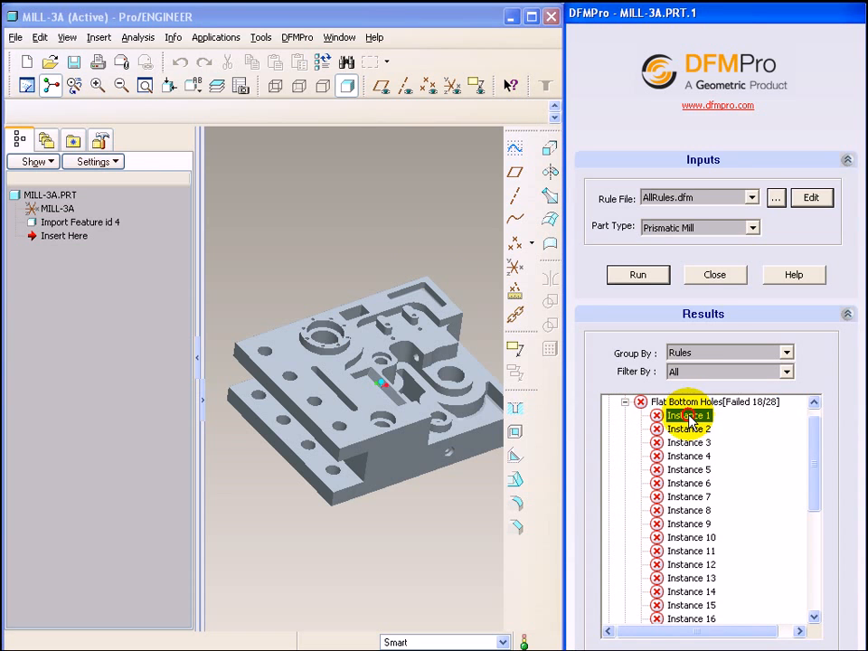
click(331, 283)
scroll(277, 291, down, 3)
scroll(276, 291, up, 3)
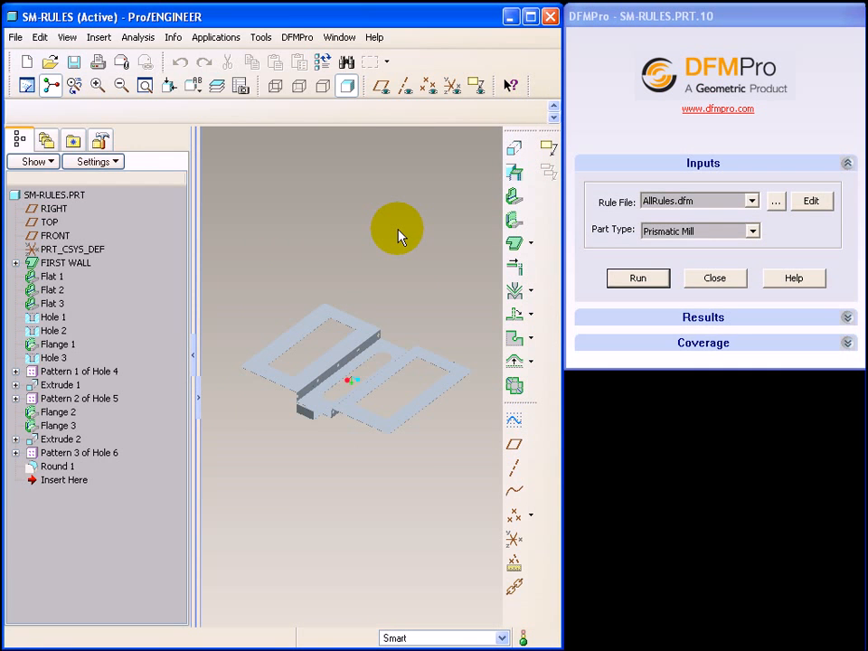
Step: Run the check on SM-RULES as a Sheet Metal part, with the rectangular frame's flat face as the planar reference face
click(687, 231)
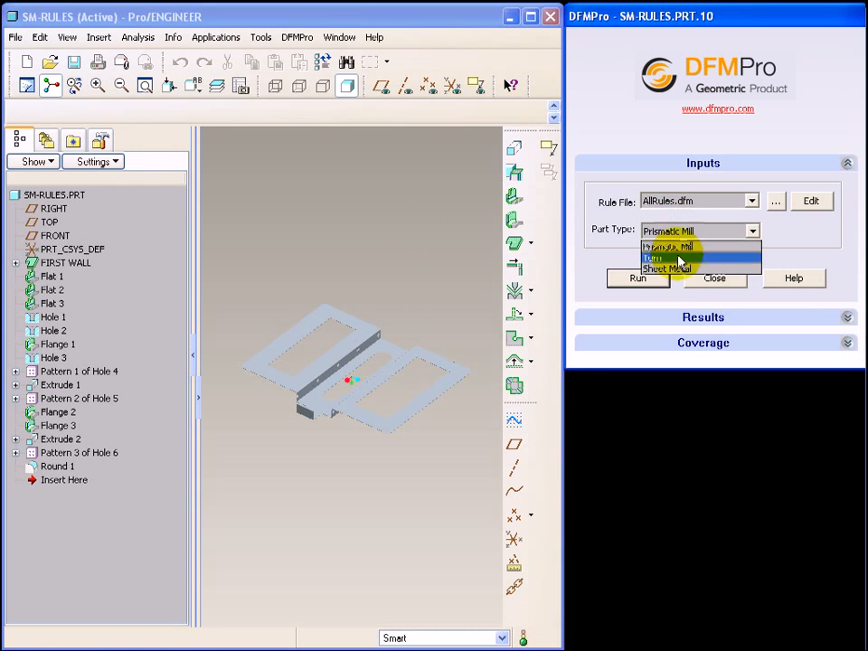
click(677, 270)
click(638, 278)
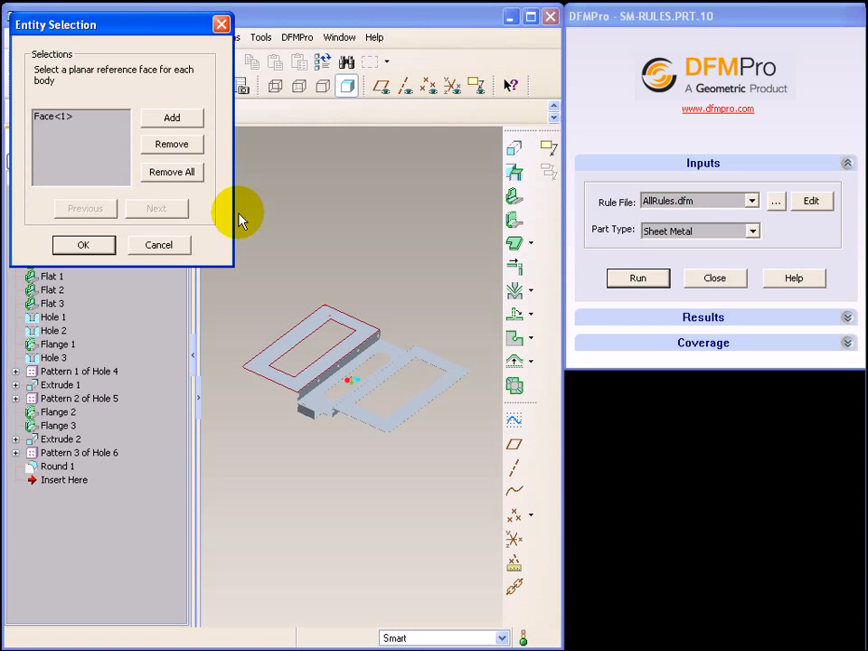
click(76, 244)
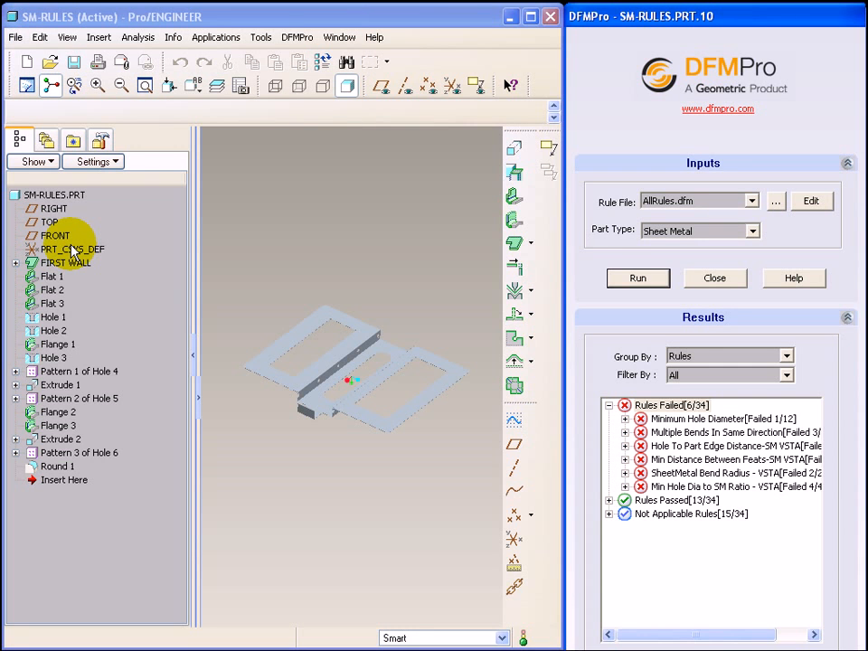
Step: Expand the failed Minimum Hole Diameter rule and read the recommendation for its Instance 1
click(669, 406)
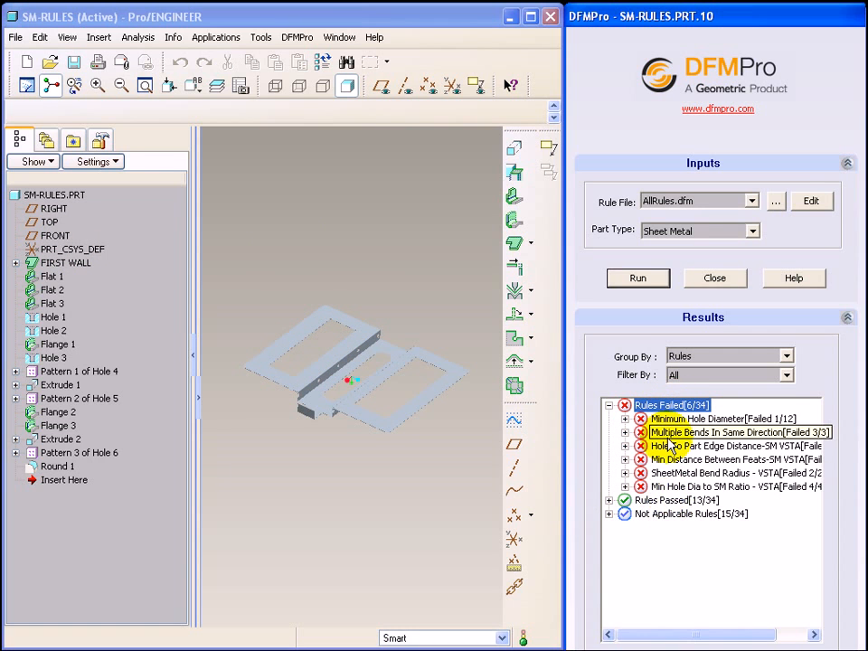
click(625, 419)
click(690, 437)
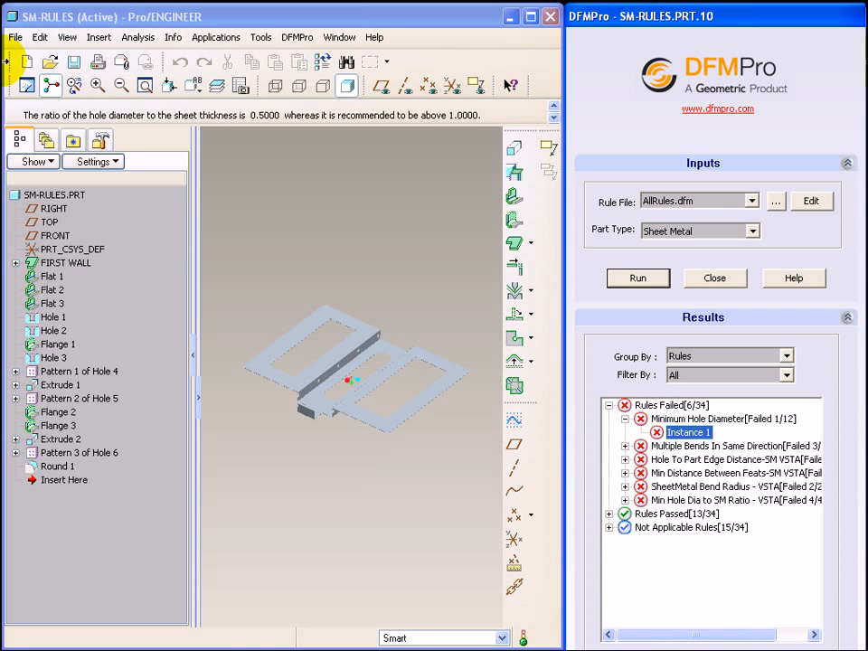
drag(25, 115, 522, 112)
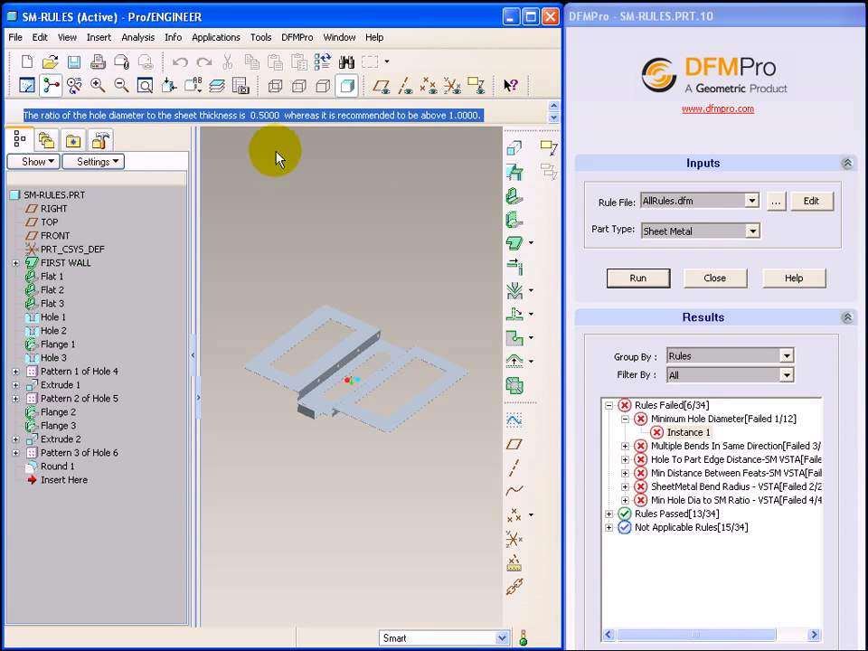
click(272, 117)
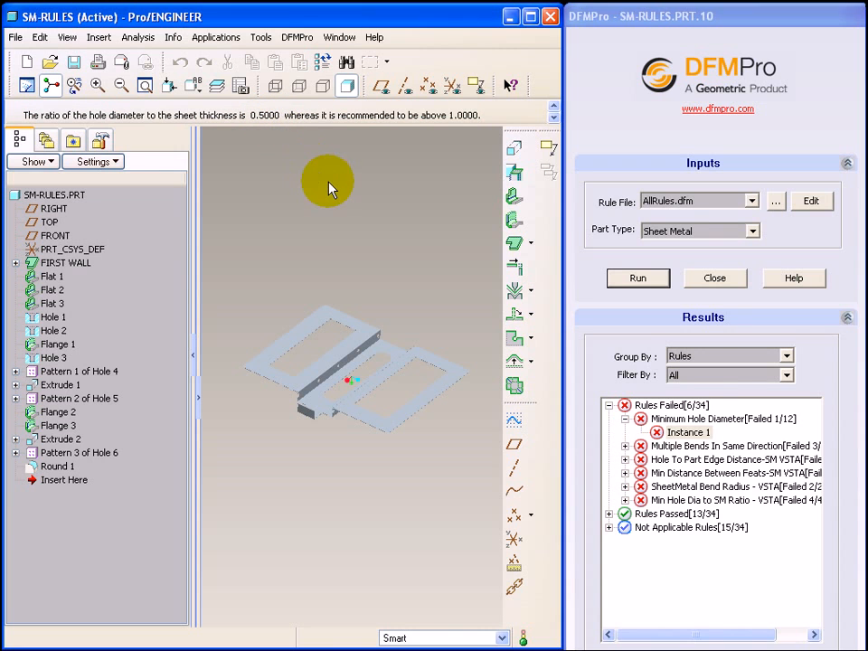
Step: Zoom to the failed Minimum Hole Diameter instance to inspect the hole, and fit the whole sheet metal part back in view
click(686, 433)
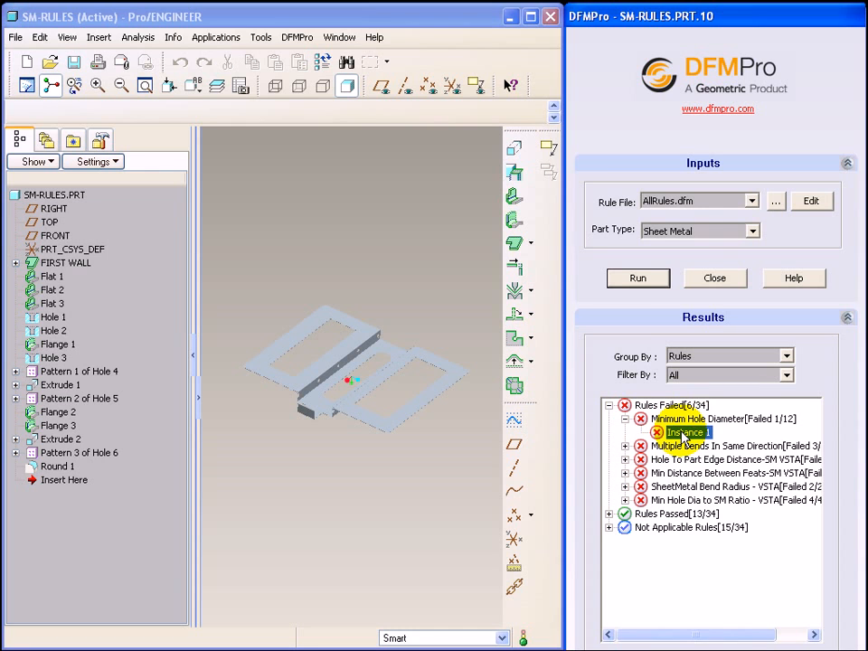
right_click(684, 437)
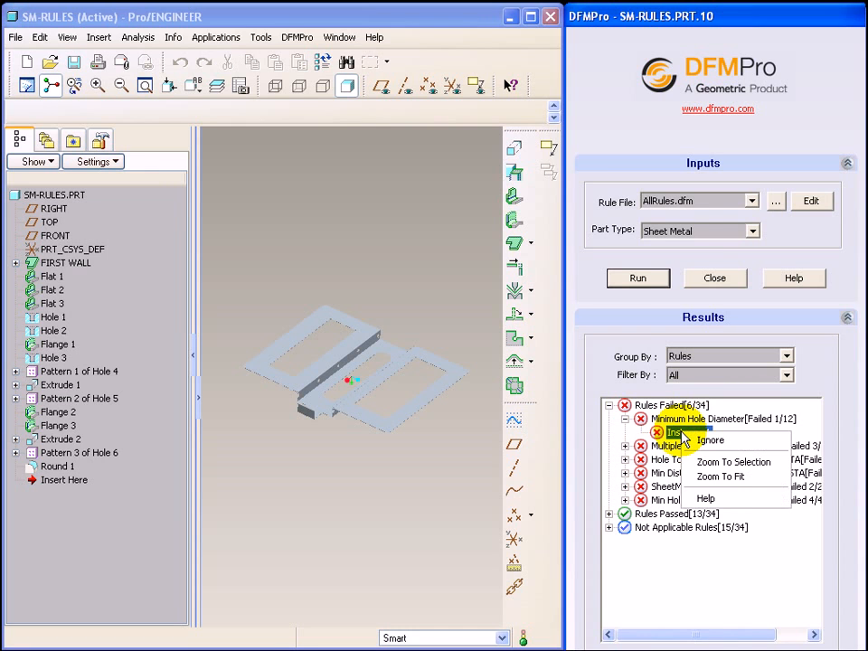
click(722, 462)
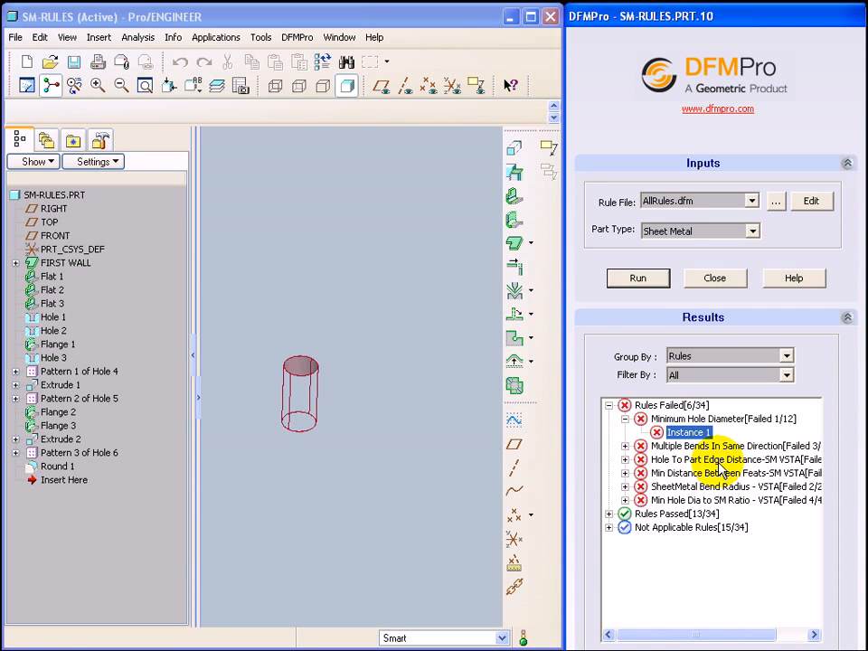
click(386, 432)
scroll(386, 433, down, 5)
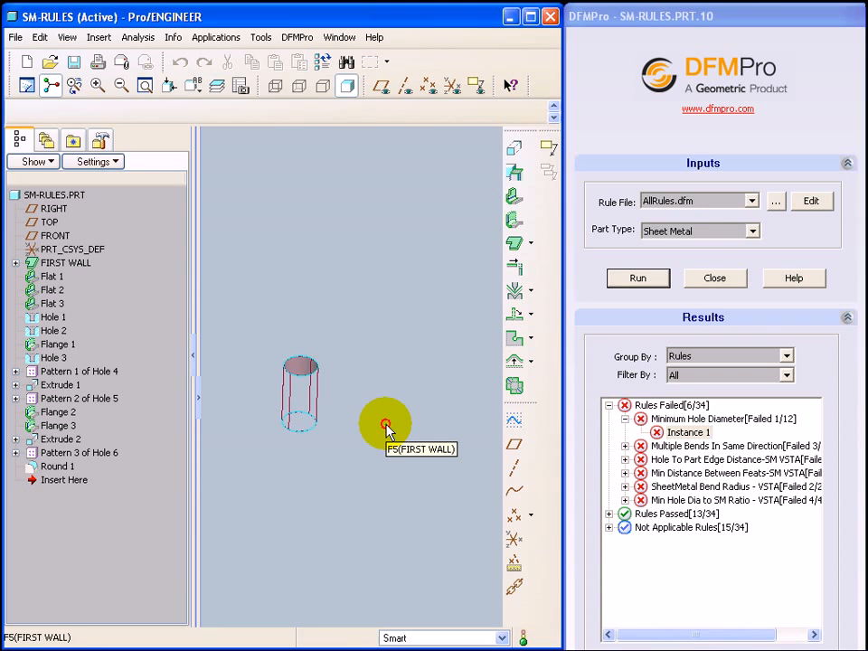
scroll(386, 432, down, 8)
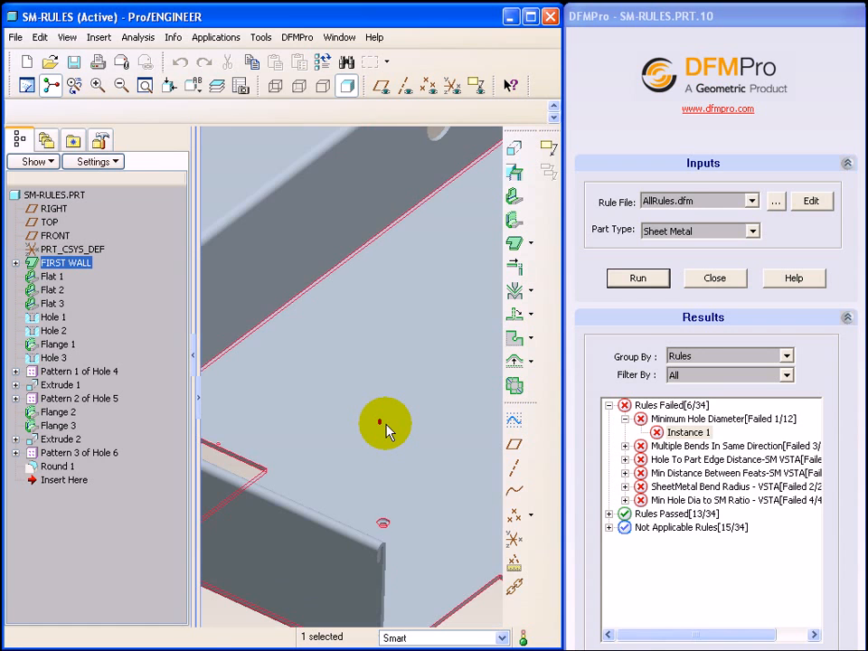
scroll(387, 432, down, 2)
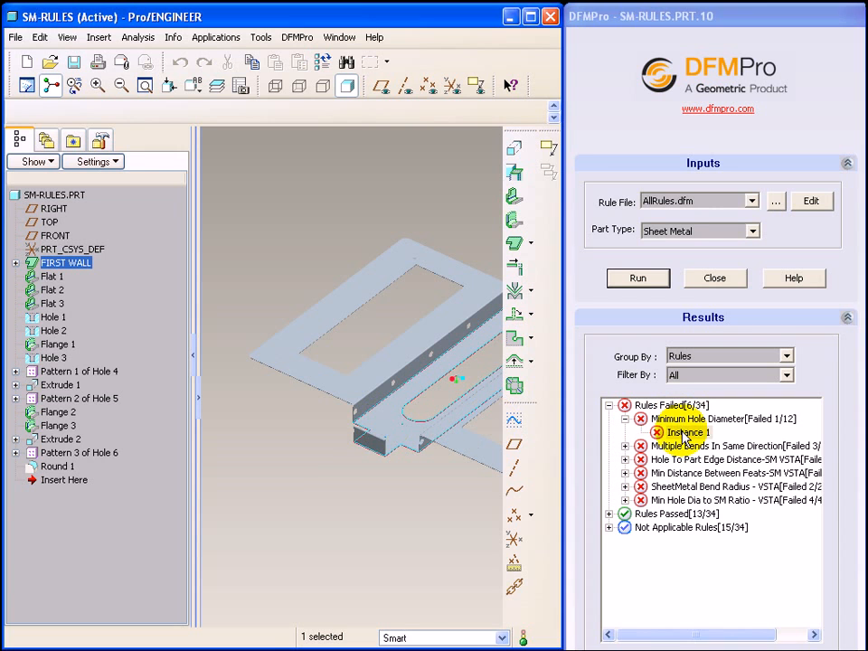
right_click(688, 432)
click(709, 476)
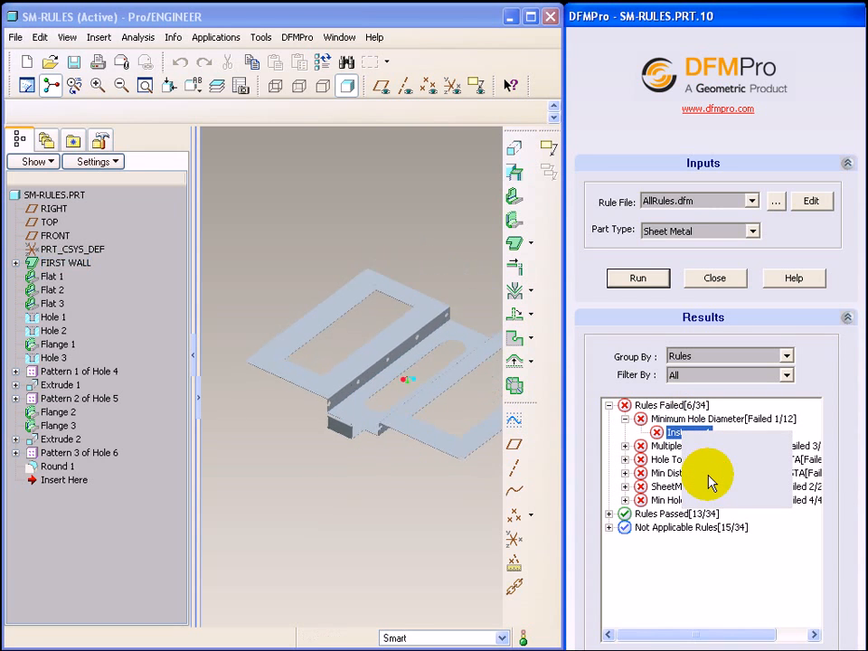
Step: Read the help topic for the failed Minimum Hole Diameter instance and close the help
right_click(680, 432)
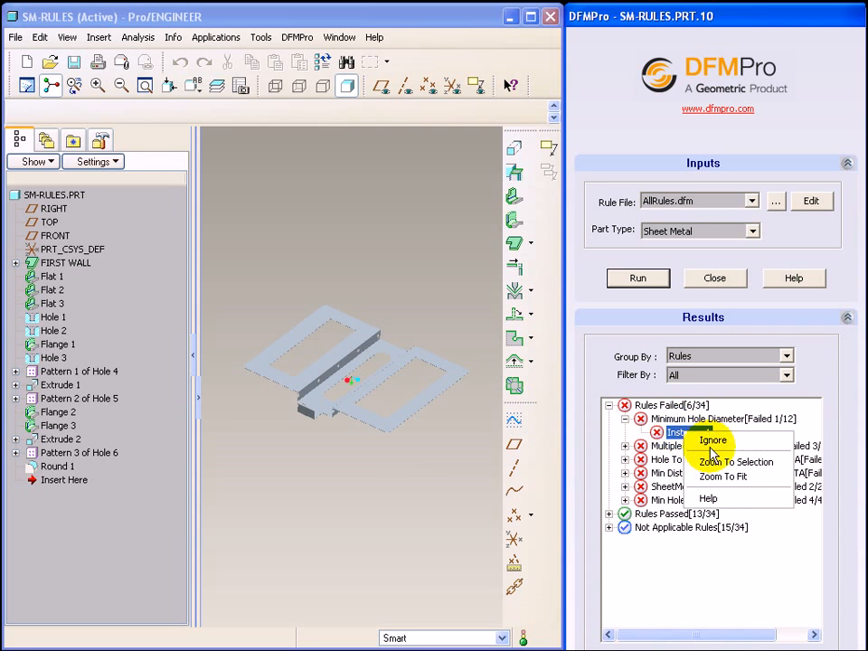
click(709, 500)
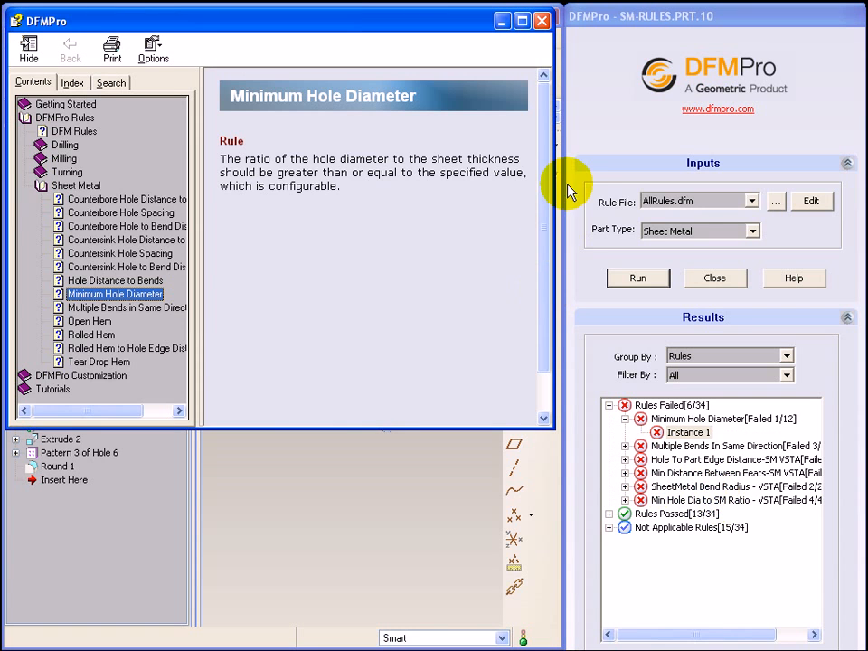
click(542, 21)
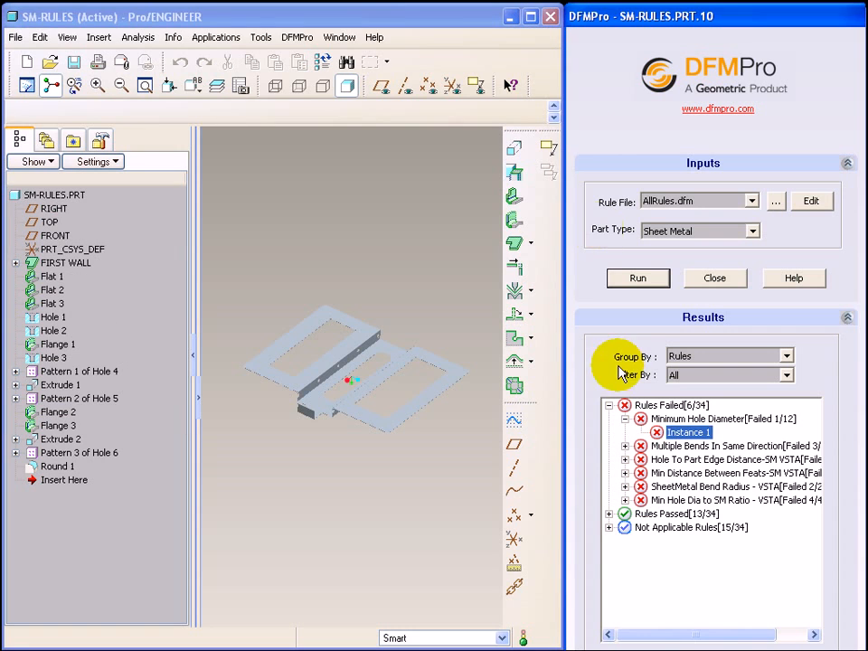
Step: Collapse the Minimum Hole Diameter rule and review Instances 1 to 3 of the failed Multiple Bends In Same Direction rule
click(625, 419)
click(625, 432)
click(679, 446)
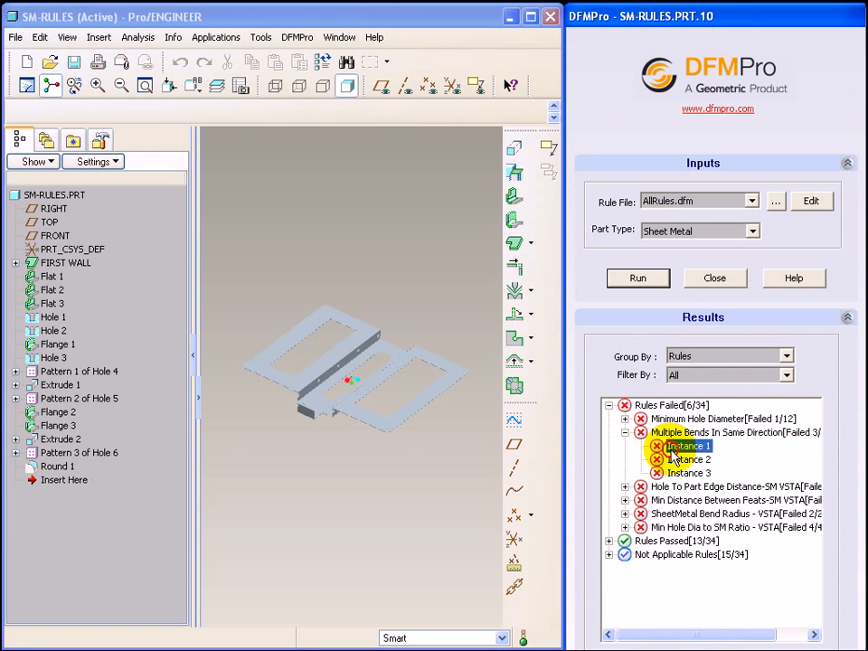
click(680, 460)
click(682, 473)
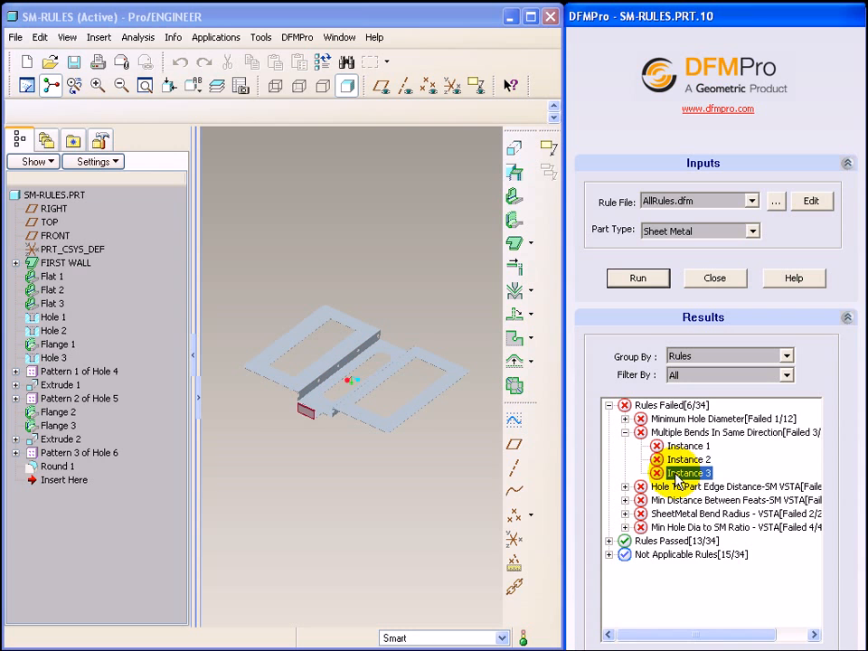
Step: Review both failed instances of the Hole To Part Edge Distance-SM VSTA rule, leaving the failed rules collapsed
click(624, 433)
click(625, 446)
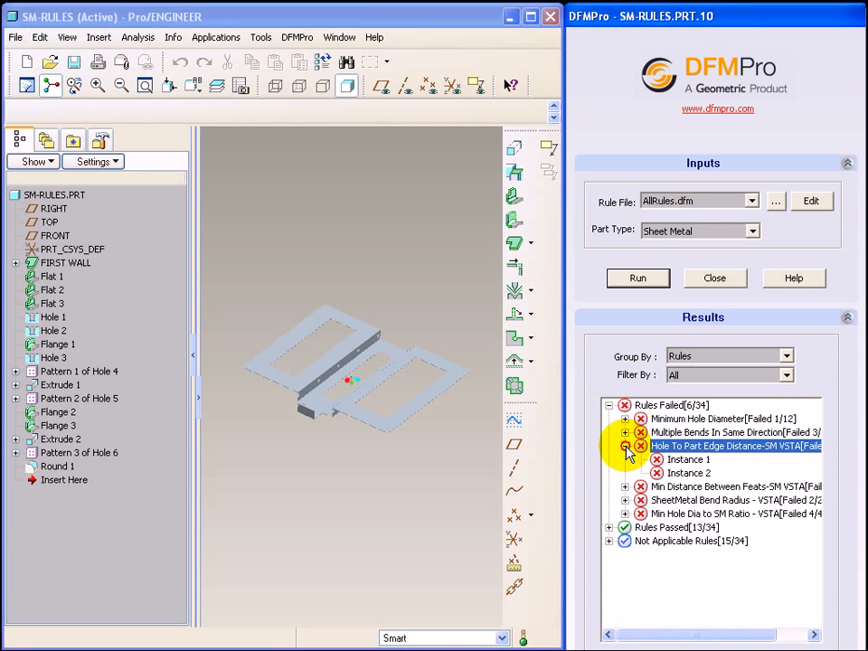
click(680, 461)
click(680, 473)
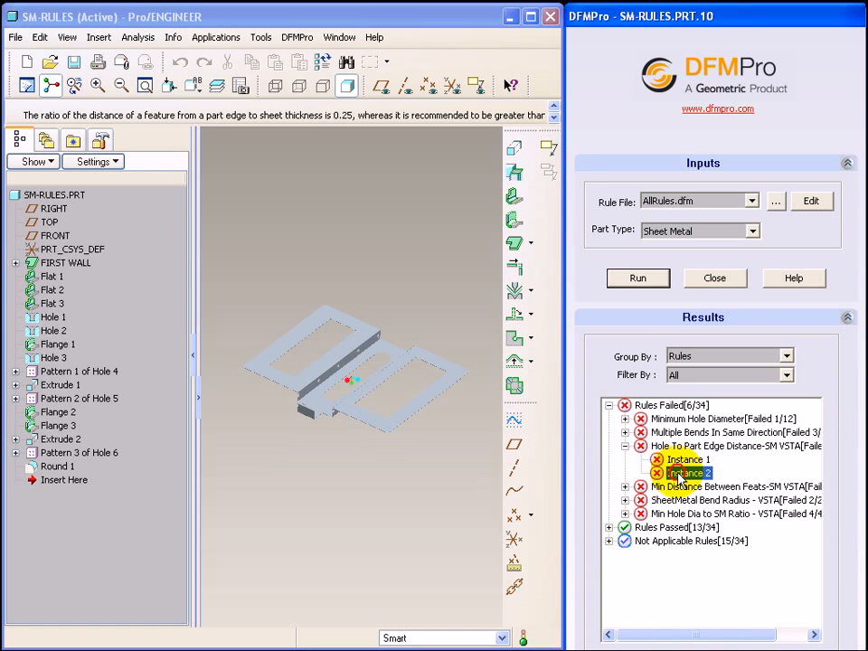
click(625, 446)
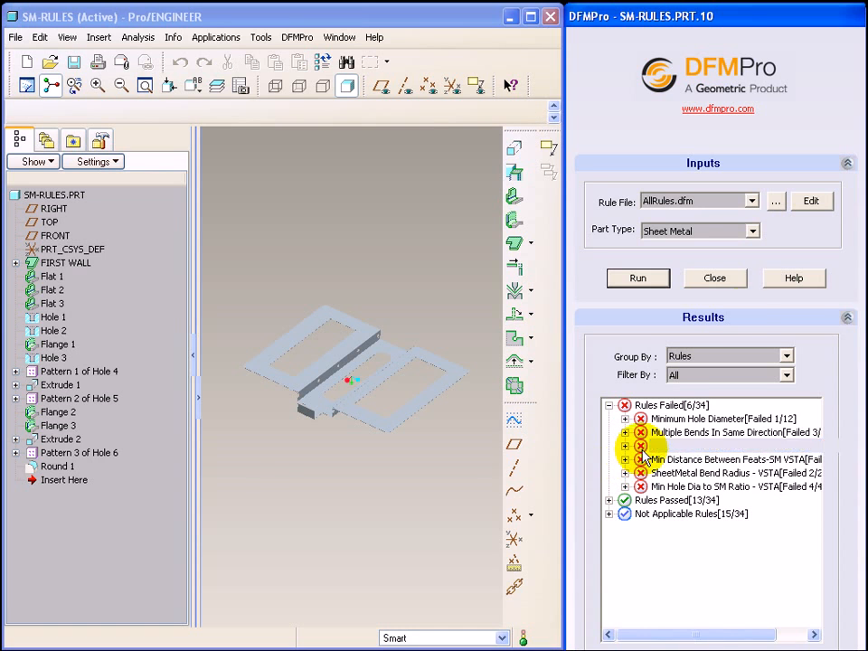
Step: Open AllRules.dfm in the Rule Manager, look through its full rule list, and return to the SM-RULES model
click(809, 201)
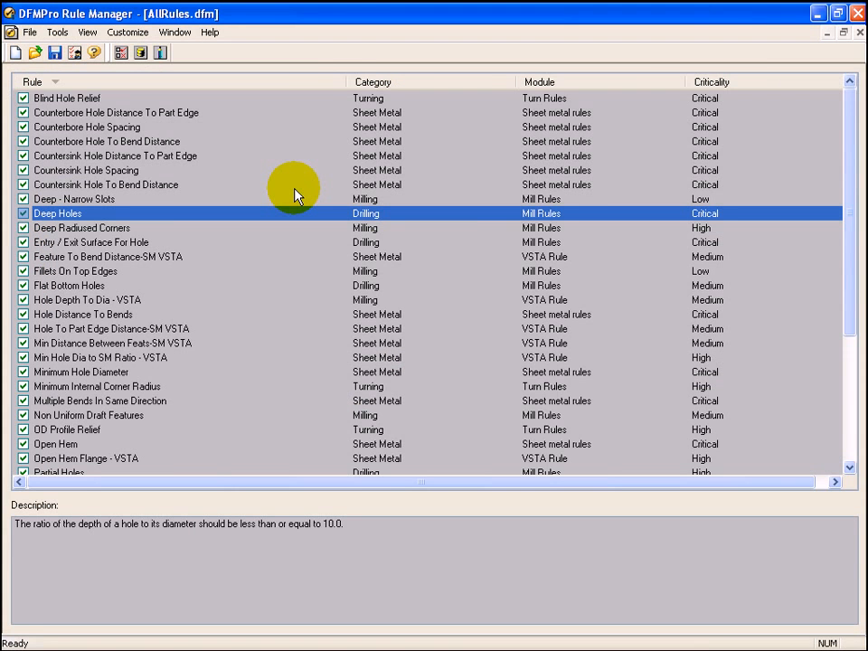
scroll(296, 194, down, 5)
scroll(355, 288, up, 5)
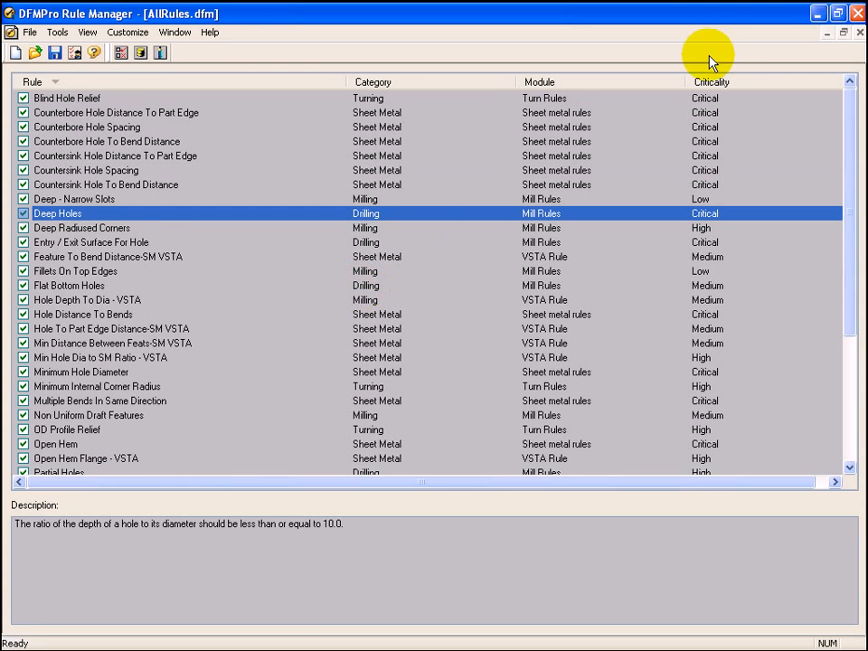
click(857, 14)
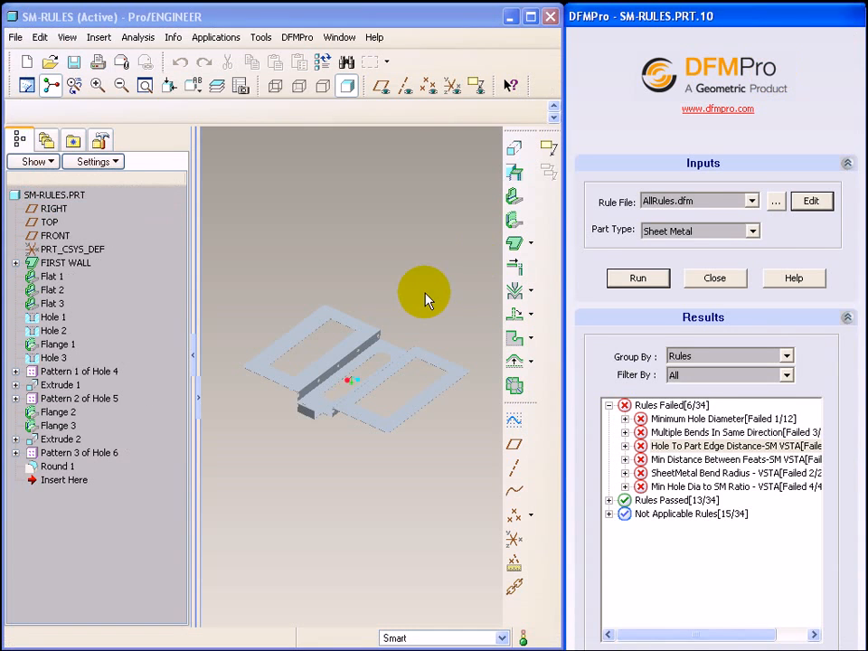
middle_drag(397, 290, 392, 292)
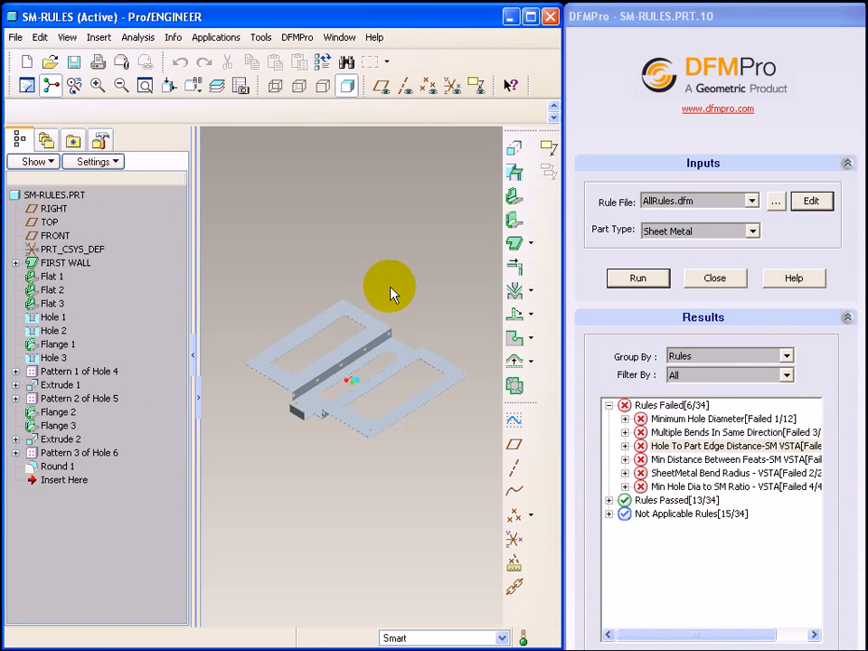